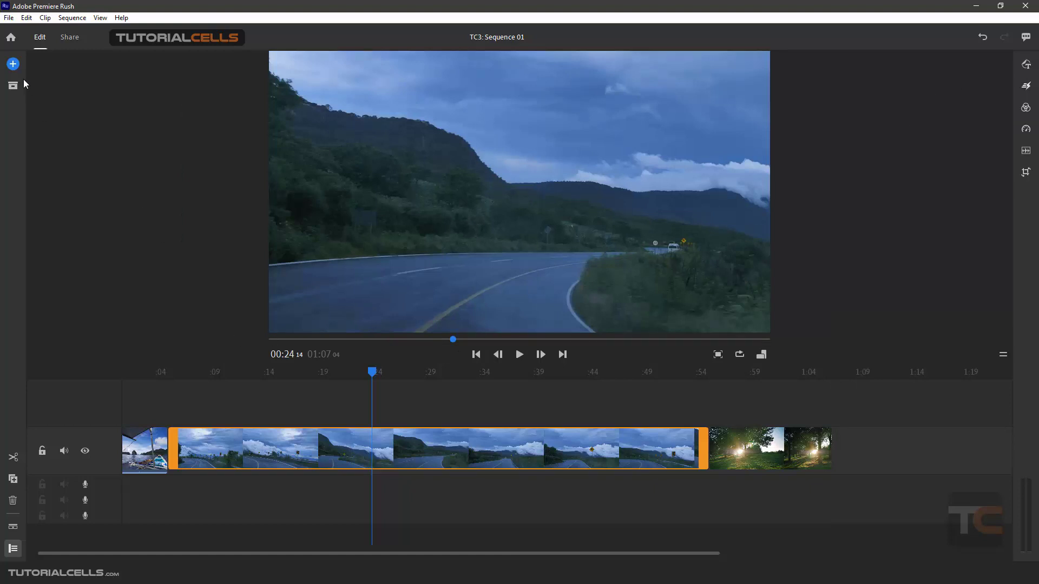
Open the graphics template library, browse its Titles category and show the graphic editing settings
click(16, 68)
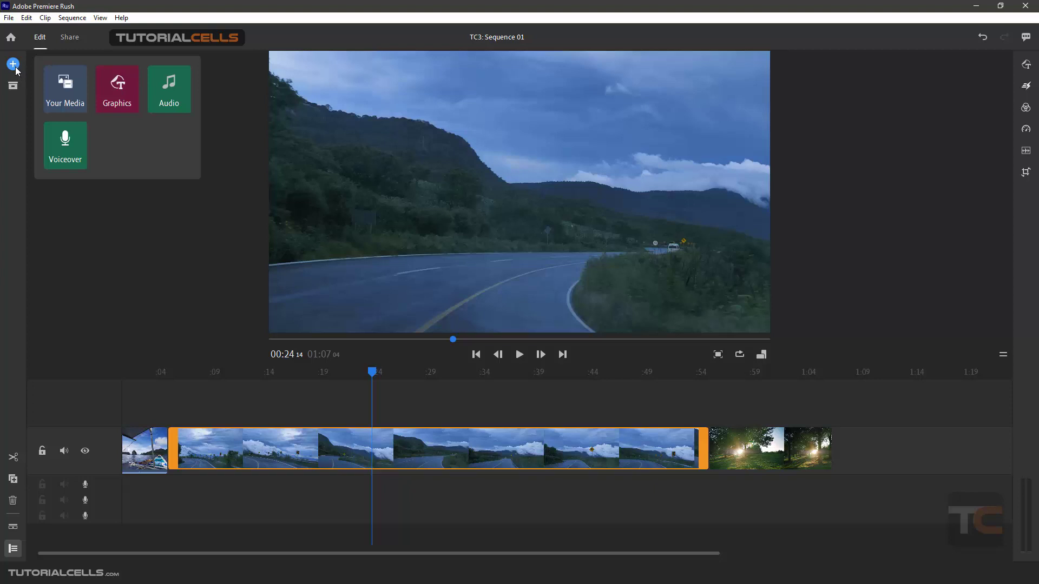
click(128, 88)
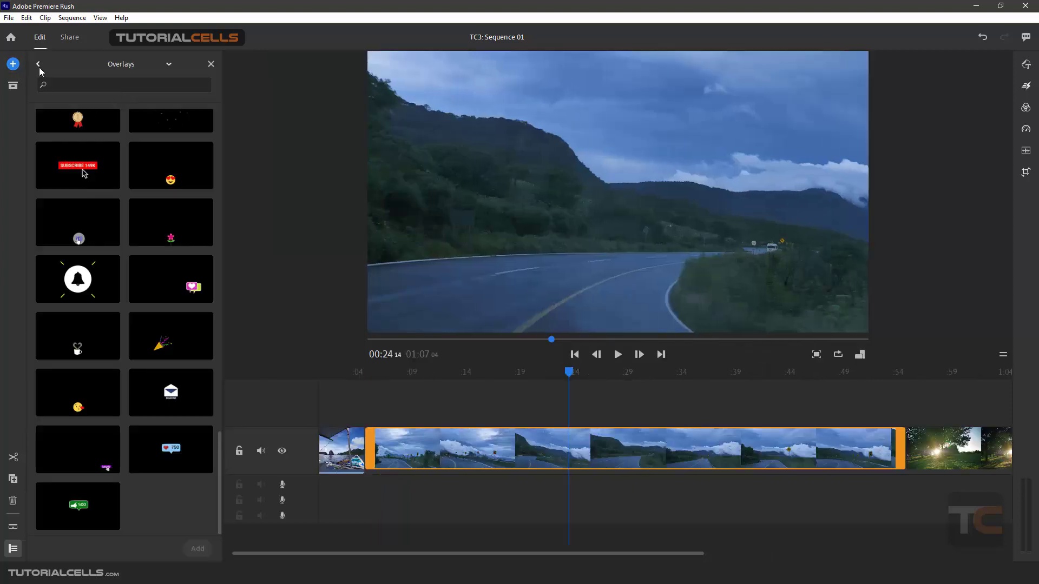
click(39, 65)
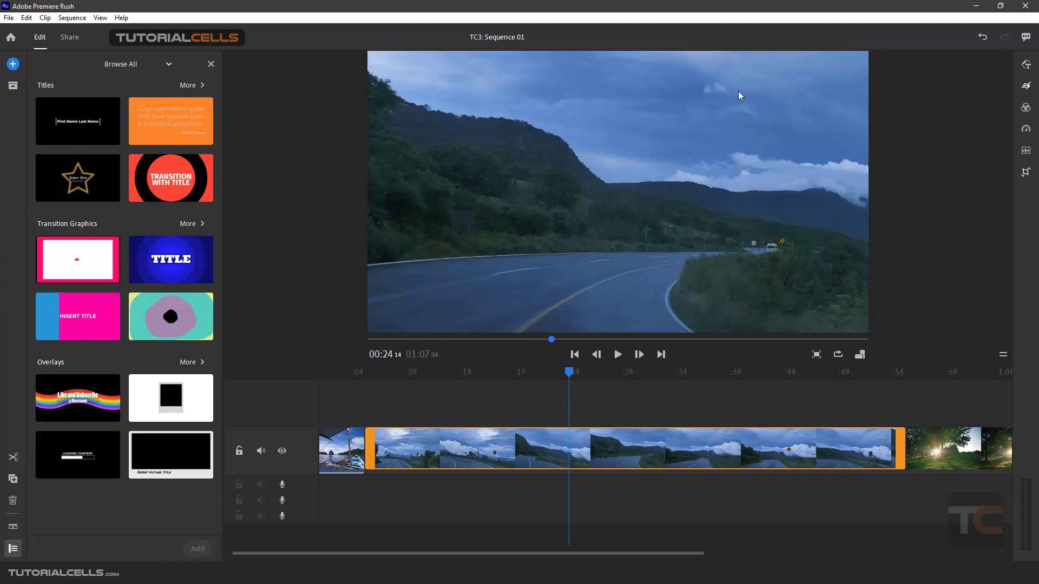
click(1026, 65)
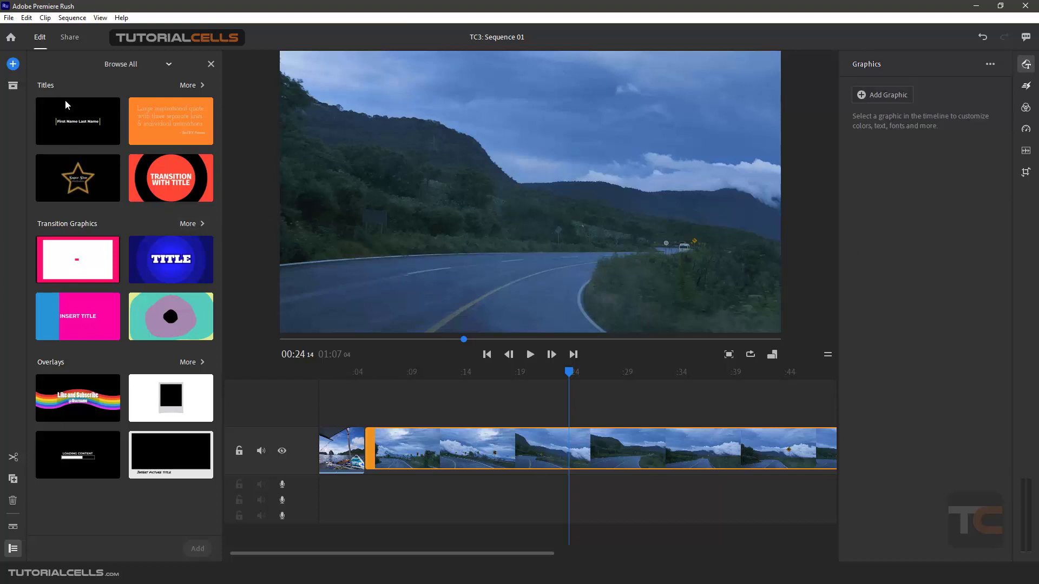
click(187, 88)
scroll(168, 184, down, 5)
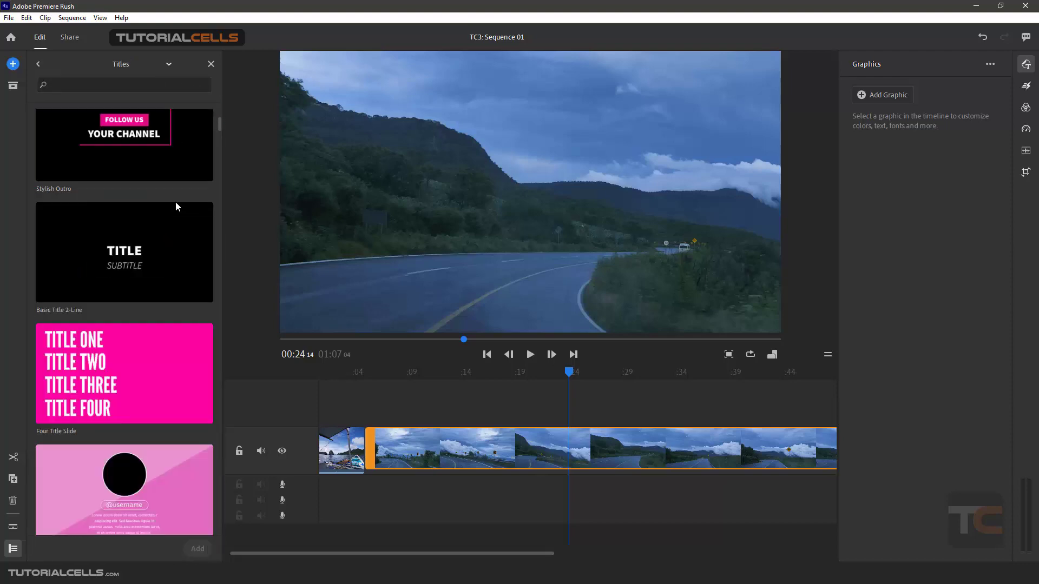
scroll(175, 207, down, 3)
drag(216, 133, 218, 92)
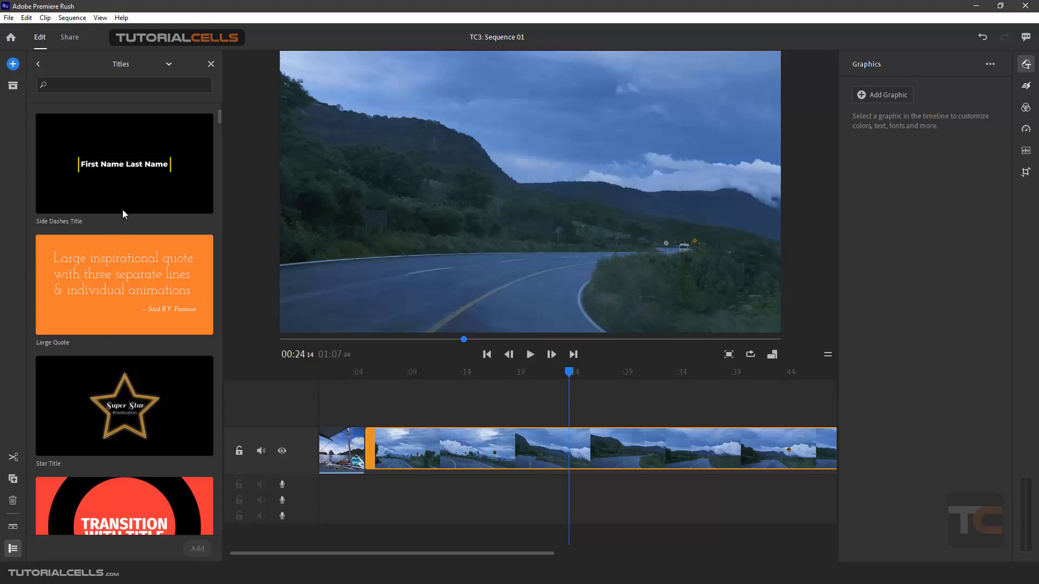
Place the Side Dashes Title template above the beginning of the road clip and preview it at about 00:10
drag(129, 196, 394, 408)
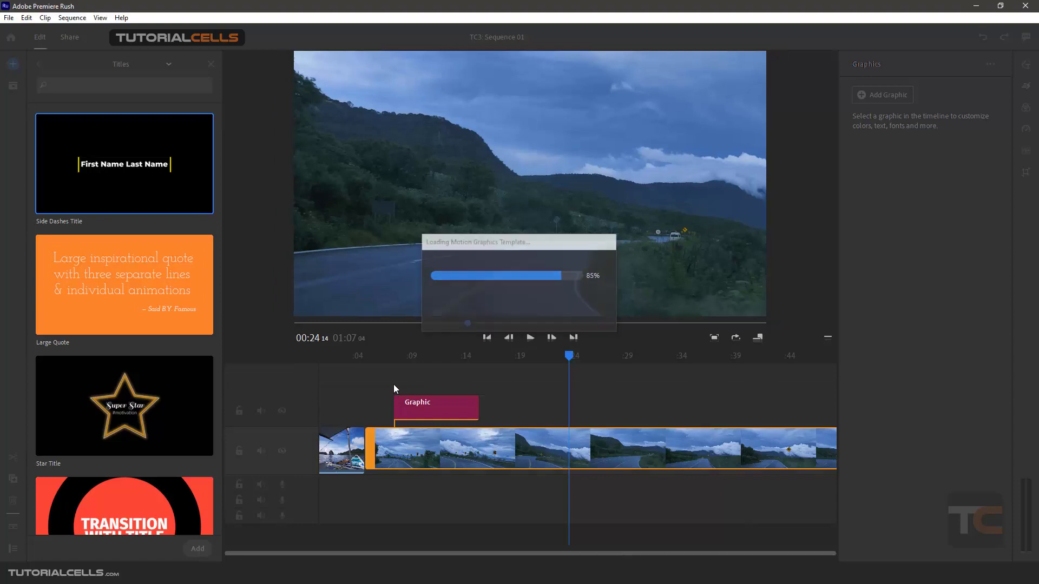
drag(401, 356, 413, 356)
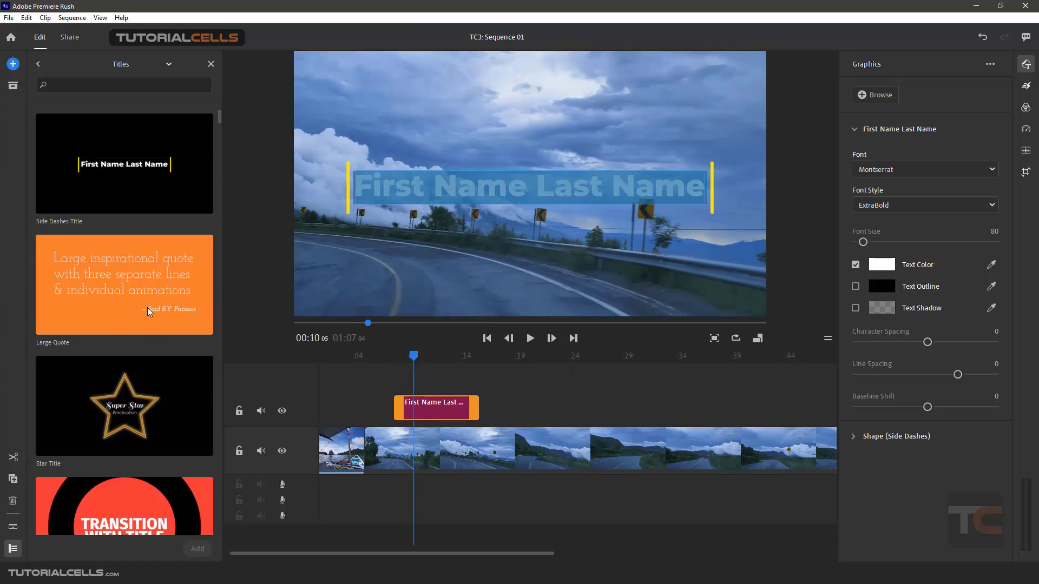
click(416, 356)
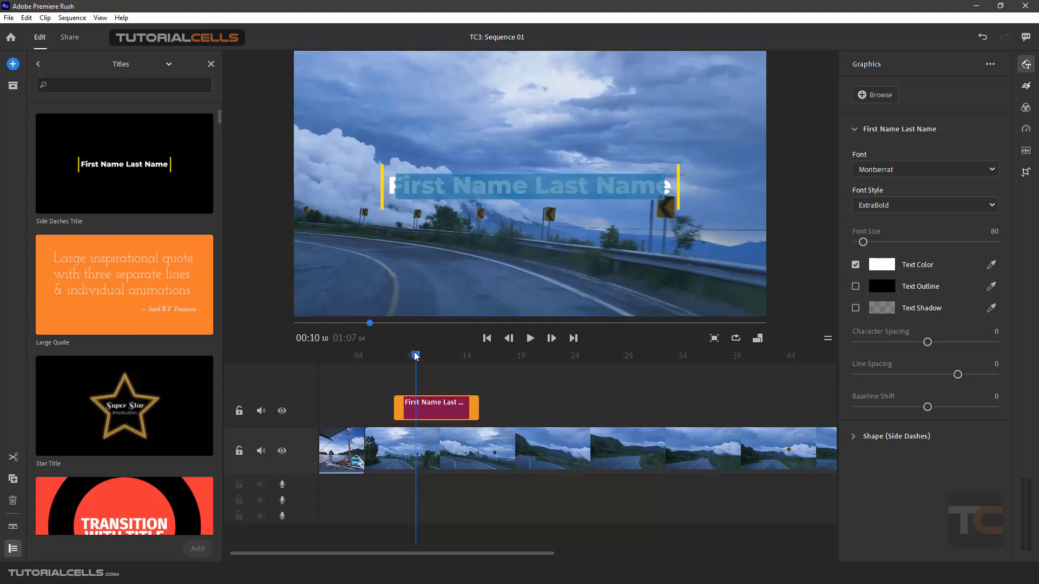
Replace the title's placeholder text with "Tutorialcells"
click(879, 129)
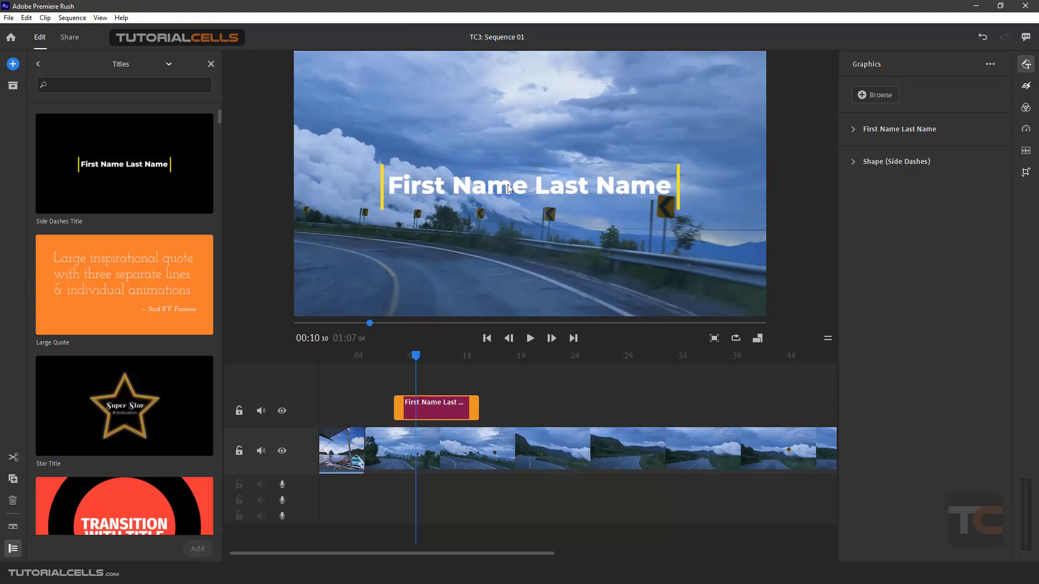
click(855, 130)
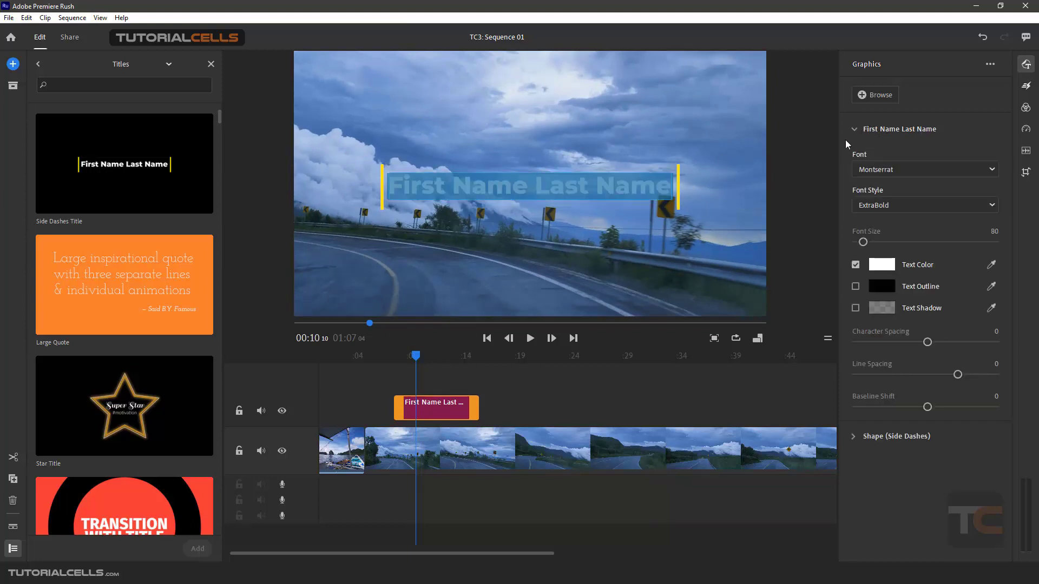
text(T)
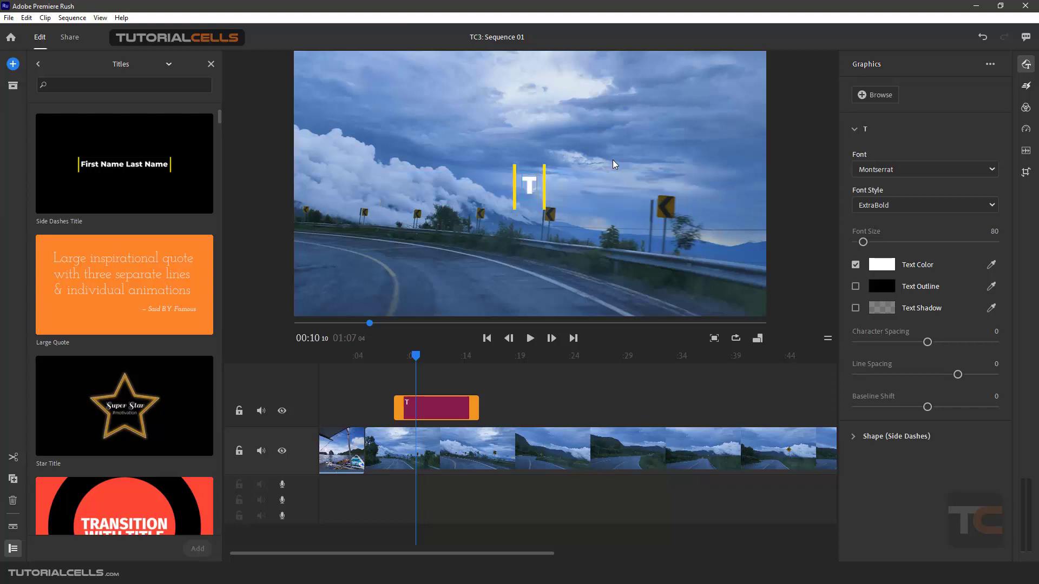
text(utorialcells)
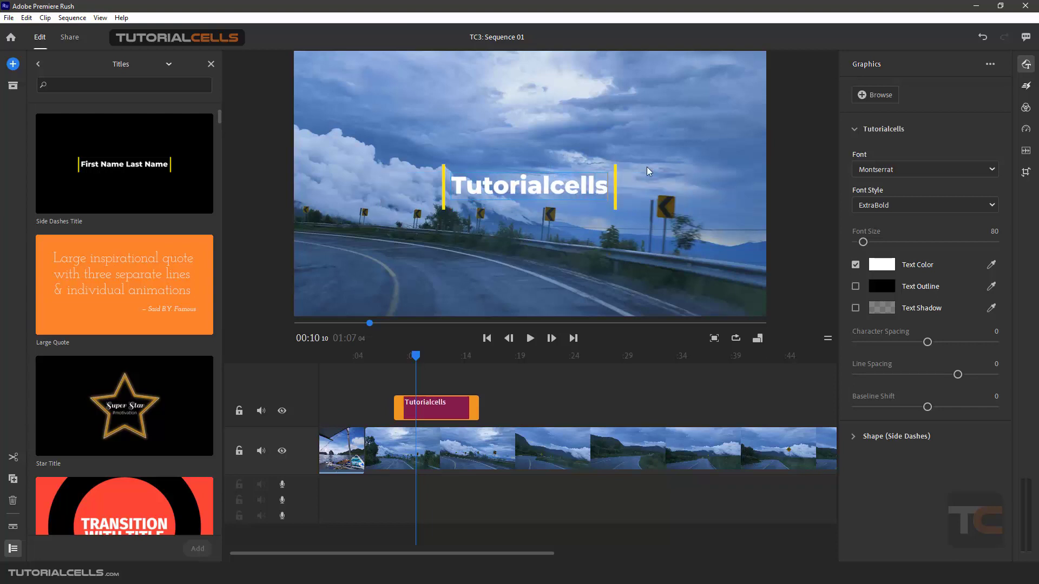
click(888, 130)
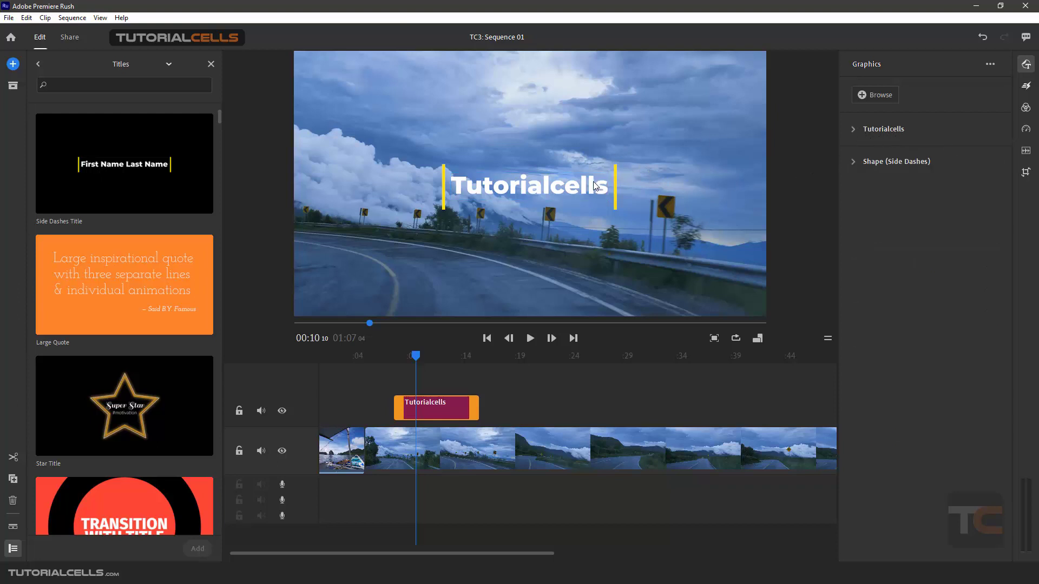
Set the Tutorialcells text's font size to 114 and try out the text outline option
click(851, 128)
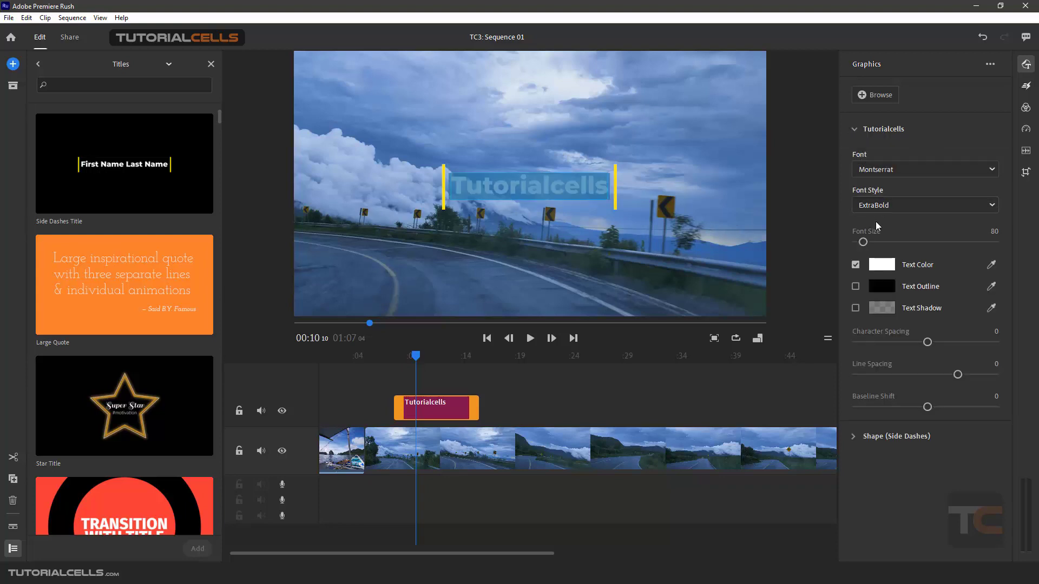
drag(863, 242, 866, 242)
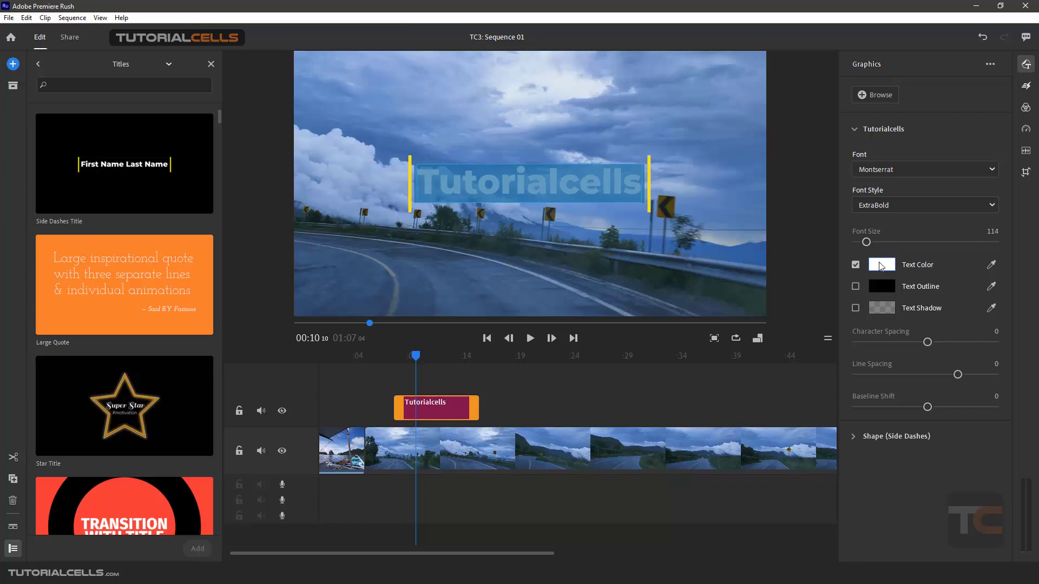
click(855, 286)
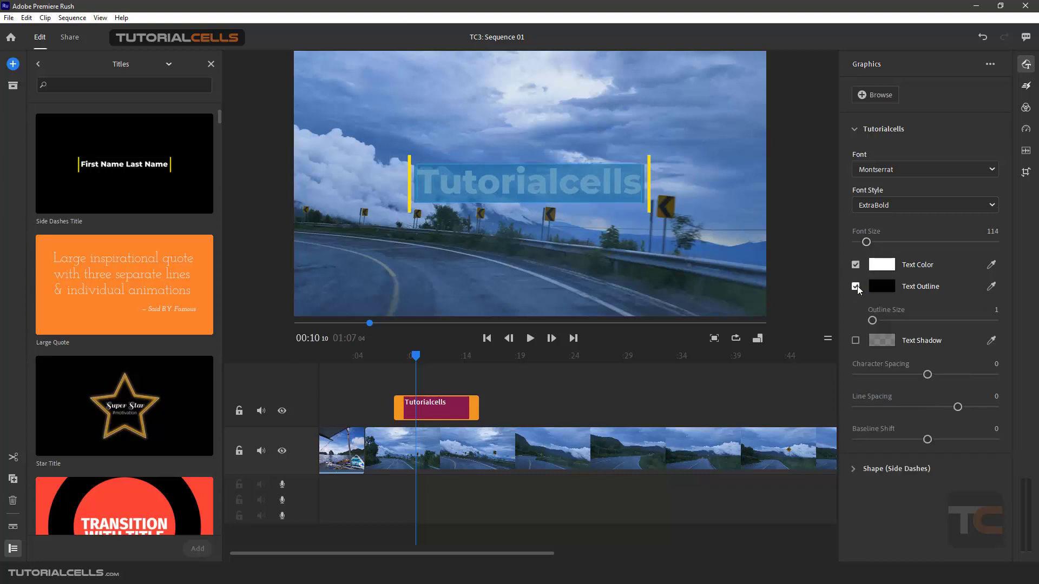
click(856, 286)
Enable a shadow on the Tutorialcells text with opacity 71, blur 60, distance 13 and angle 192
click(855, 308)
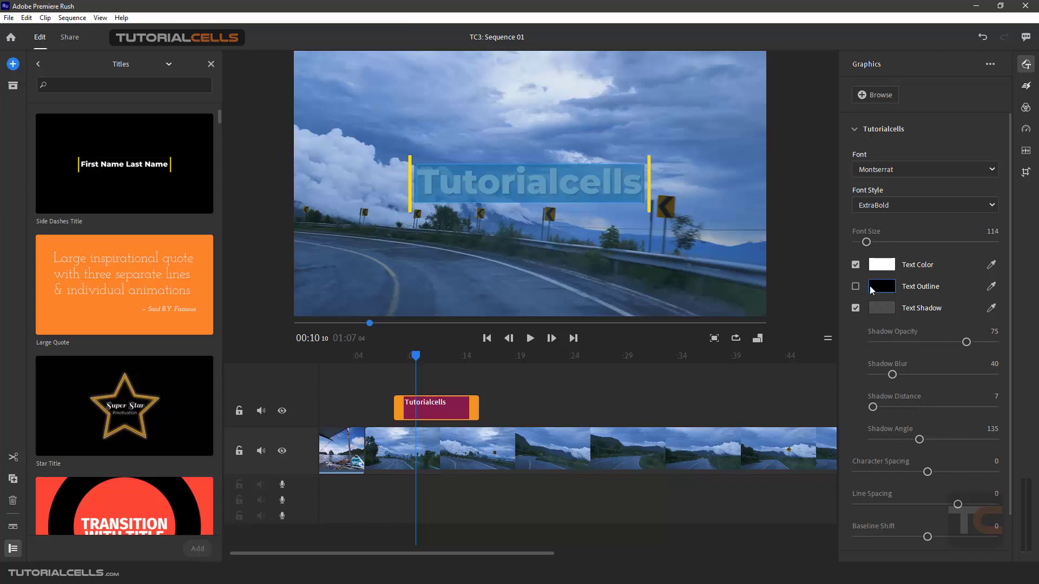
click(961, 342)
drag(892, 375, 872, 401)
drag(918, 440, 938, 433)
Set the title text's character spacing to -5, line spacing to 2 and font to Microsoft Tai Le
mouse_move(927, 474)
mouse_down()
mouse_move(939, 472)
mouse_move(921, 466)
mouse_up()
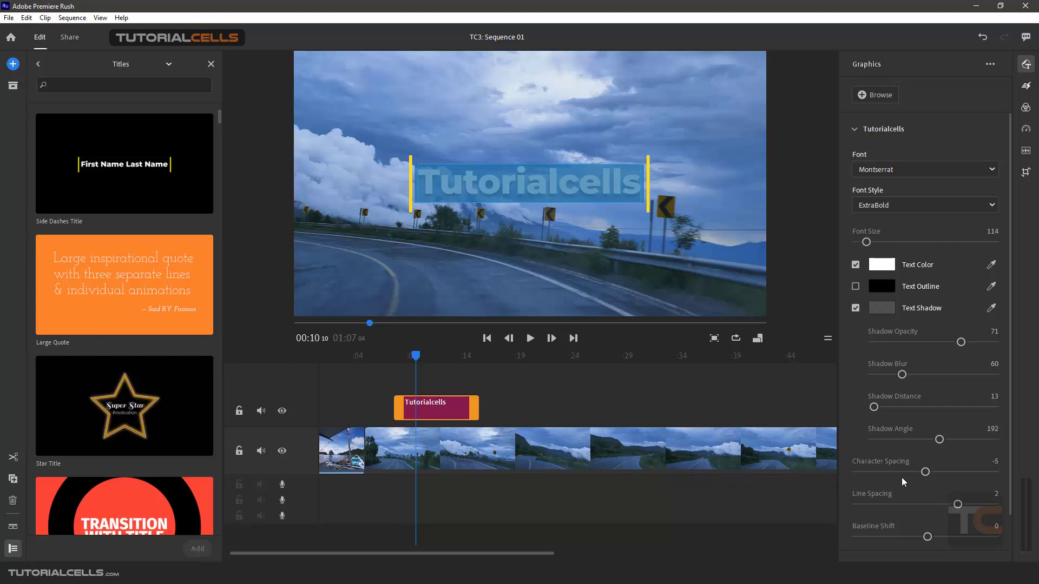
scroll(861, 466, down, 1)
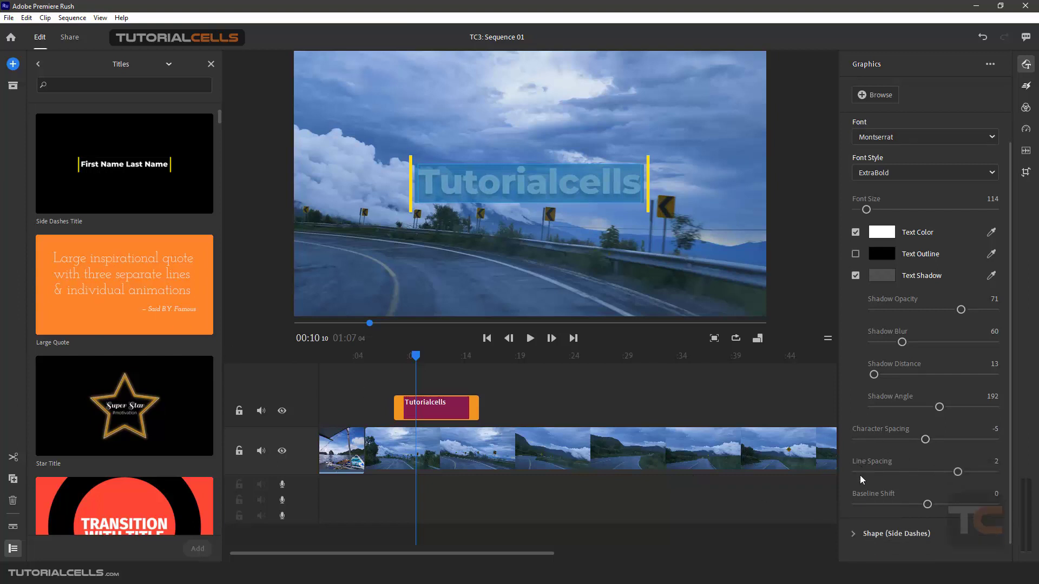
scroll(866, 147, up, 5)
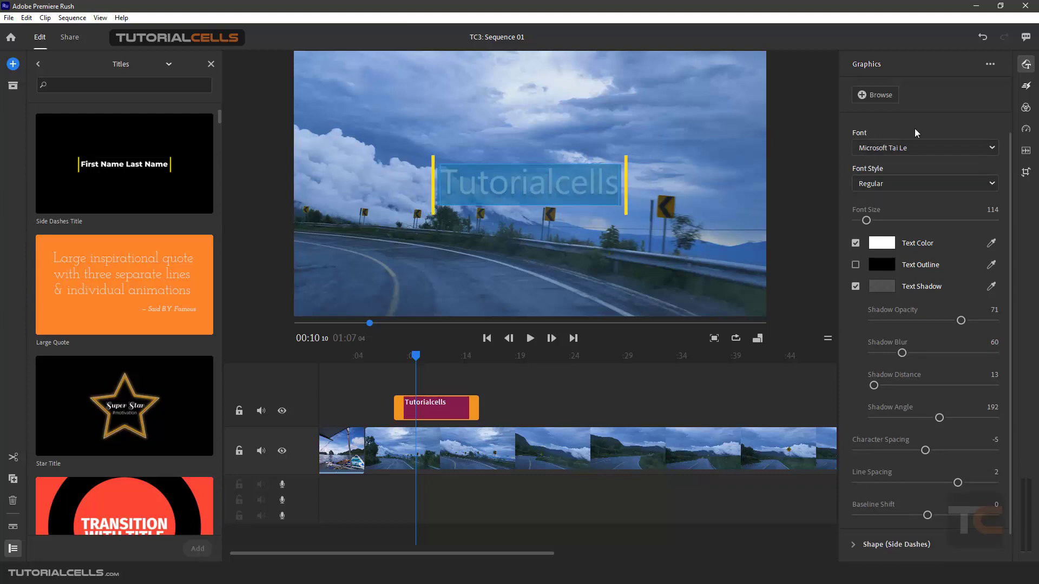
scroll(914, 130, up, 2)
Examine the color, outline and shadow options of the title's side dashes shape
click(895, 130)
click(876, 166)
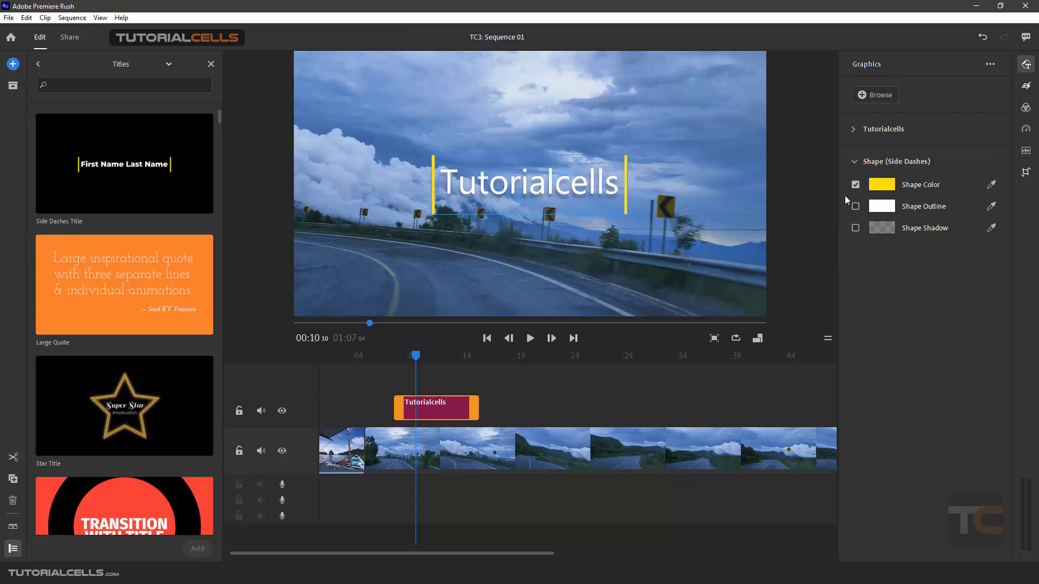
click(855, 162)
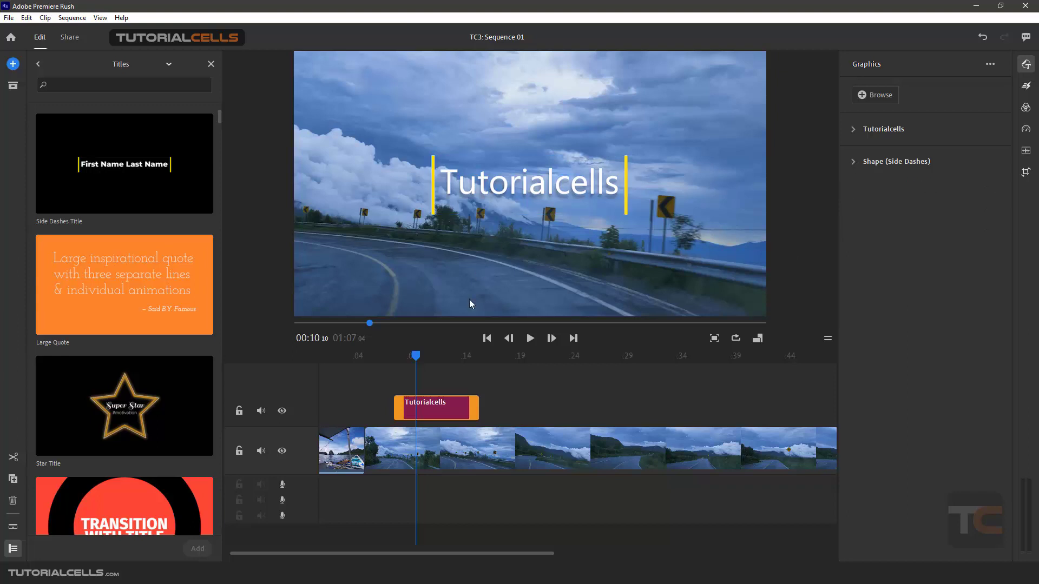
Delete the Tutorialcells title and place the Modern Text Overlay template above the road clip in its place
click(440, 407)
key(Delete)
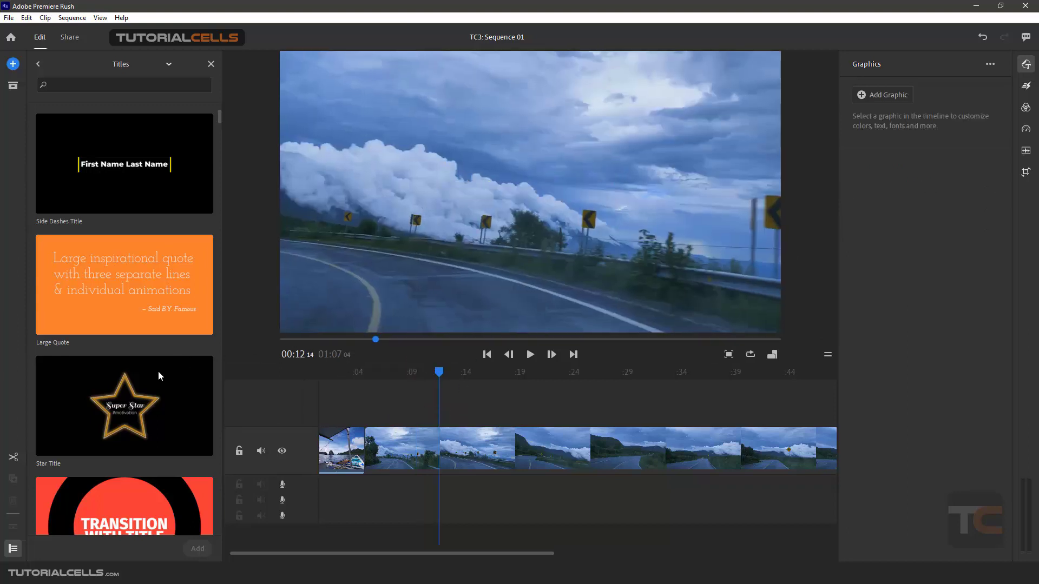
scroll(149, 379, down, 6)
scroll(148, 378, up, 3)
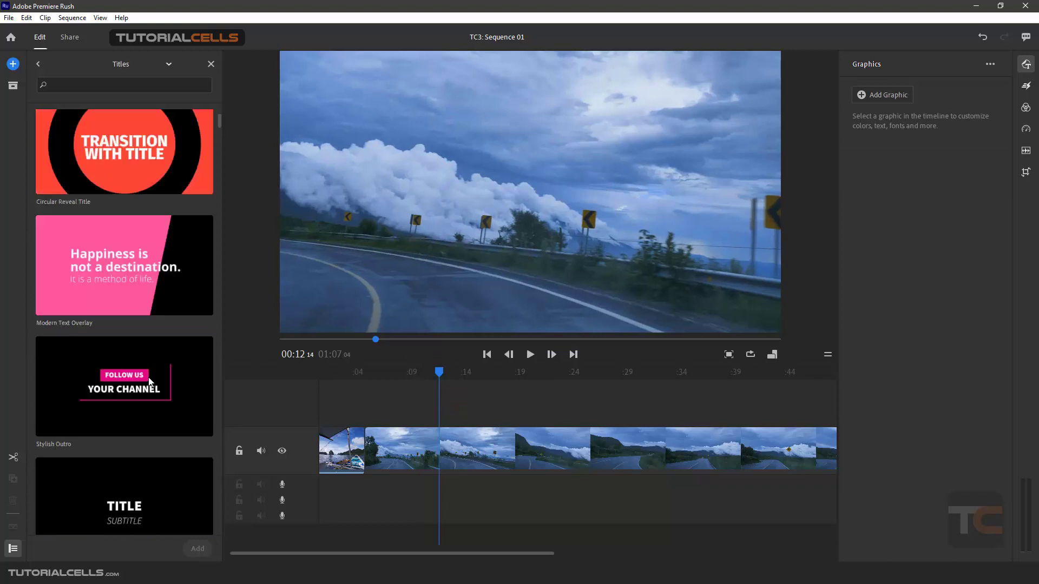
drag(132, 298, 418, 415)
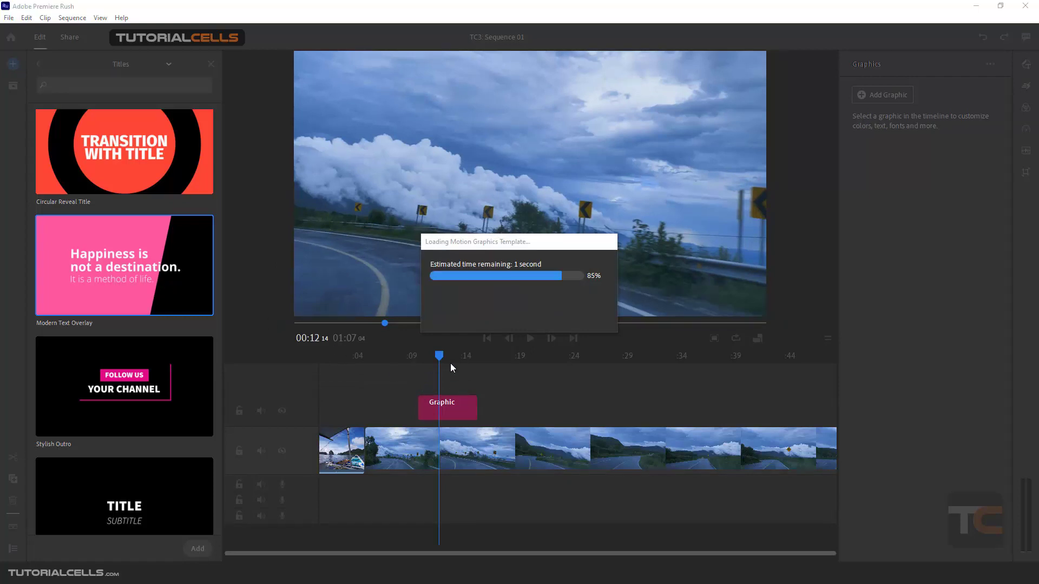
click(434, 356)
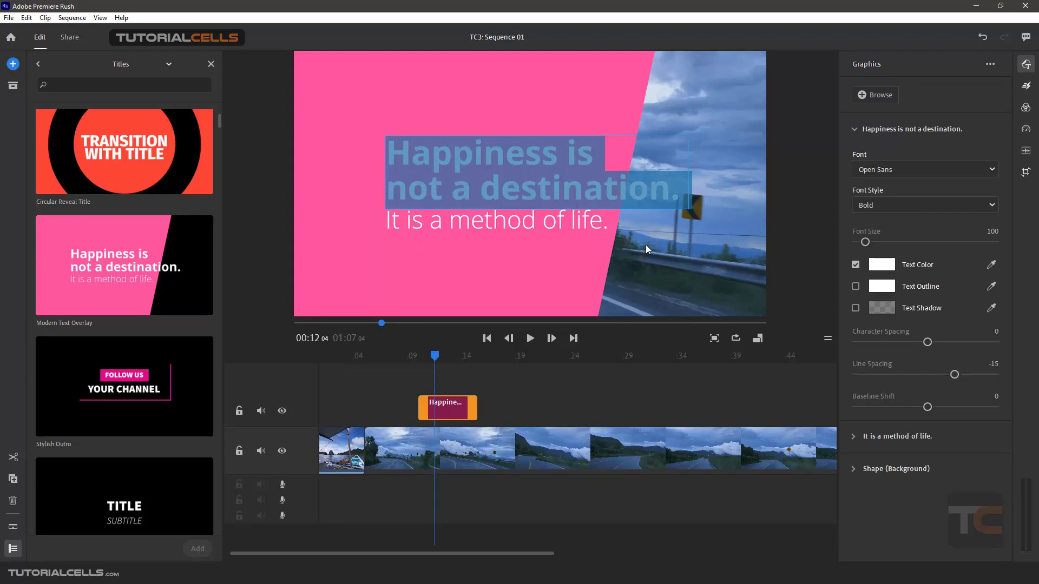
Preview the Modern Text Overlay graphic and lengthen its timeline clip to about 7 seconds
mouse_move(435, 356)
mouse_down()
mouse_move(420, 357)
mouse_move(468, 358)
mouse_move(449, 356)
mouse_up()
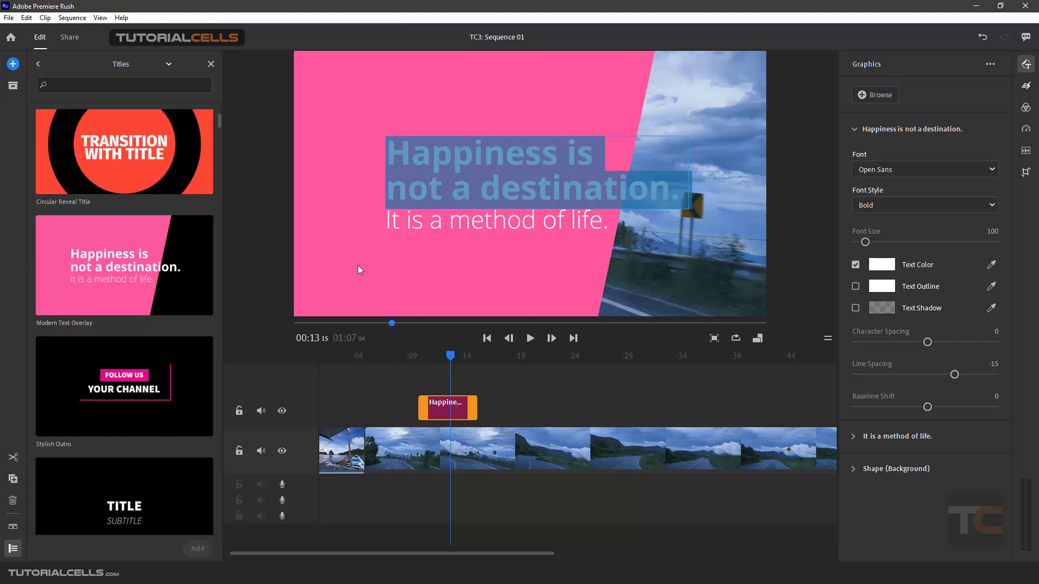
drag(446, 356, 456, 356)
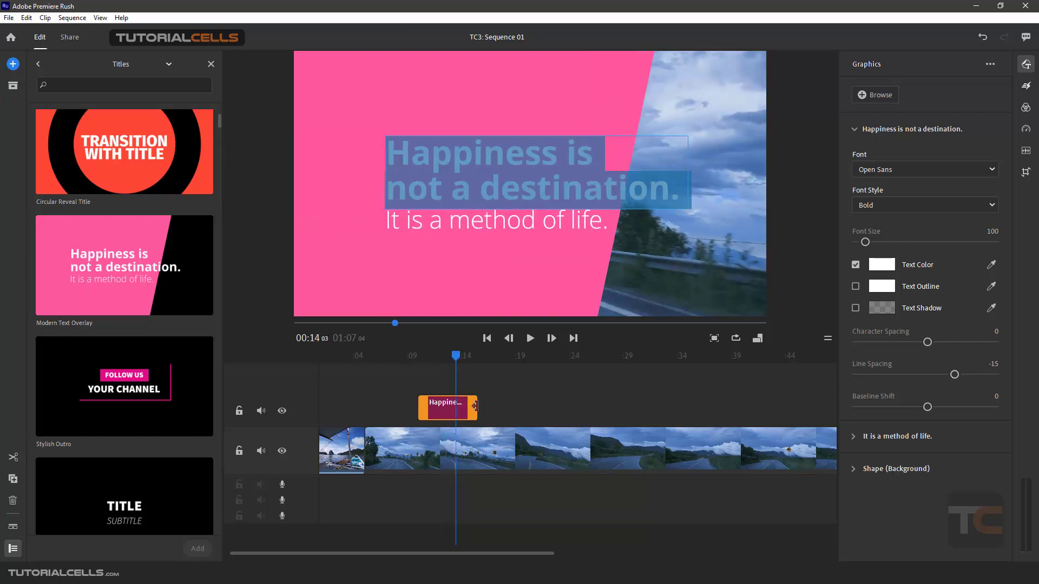
drag(476, 406, 493, 405)
mouse_move(457, 356)
mouse_down()
mouse_move(469, 360)
mouse_move(441, 356)
mouse_up()
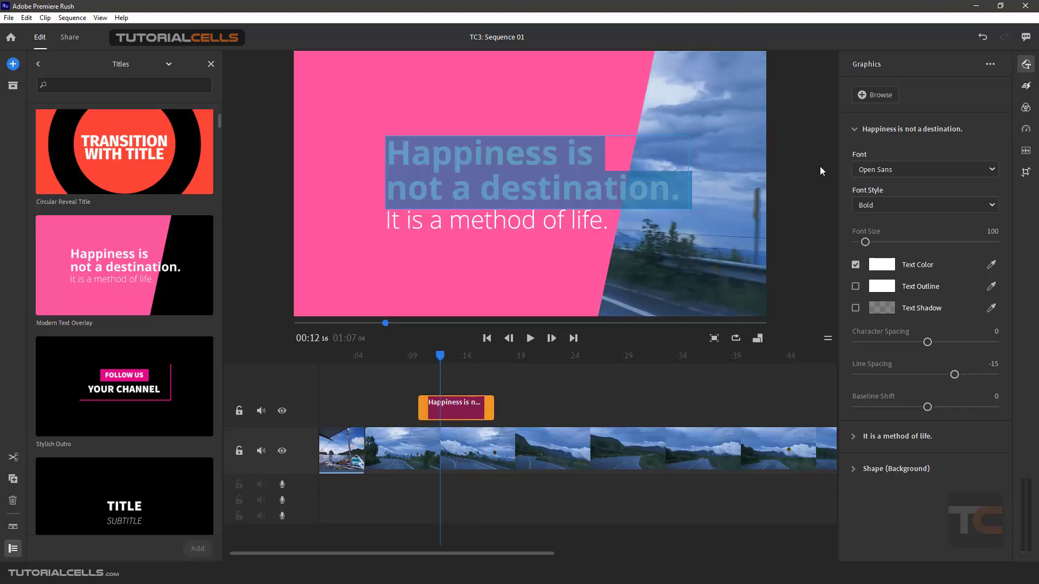
Examine the editing options of the overlay's second text line and its background shape
click(853, 129)
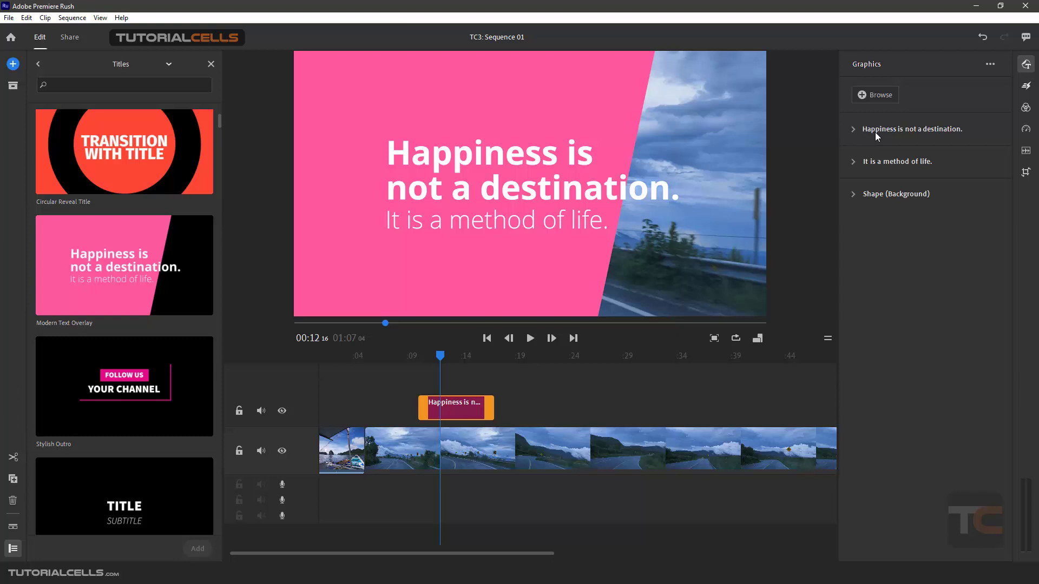
click(875, 162)
click(875, 162)
click(875, 196)
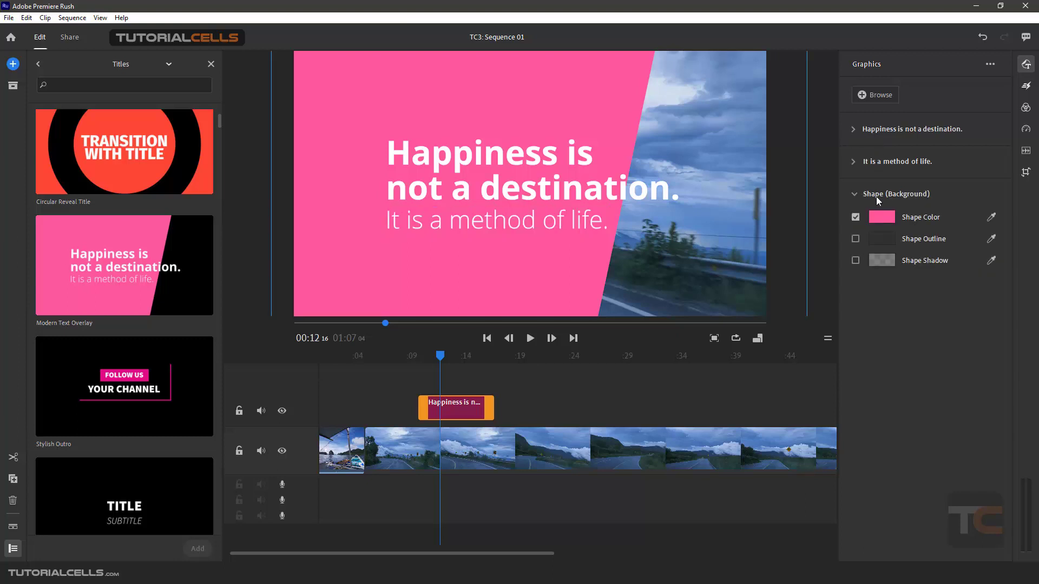
click(876, 196)
click(876, 197)
Delete the Modern Text Overlay graphic and place the Stylish Outro template above the road clip in its place
click(457, 406)
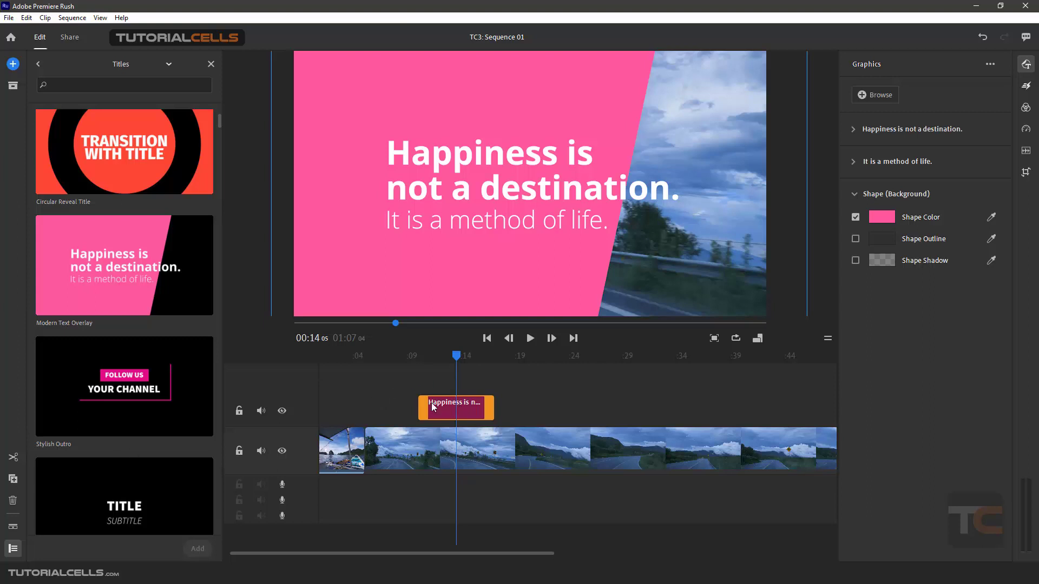
click(434, 408)
key(Delete)
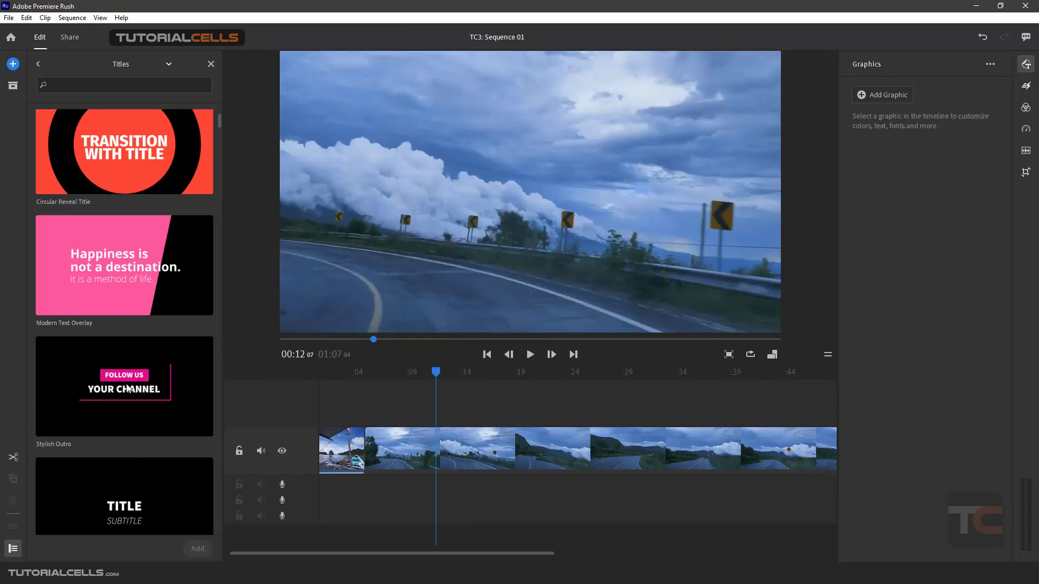
drag(129, 388, 427, 411)
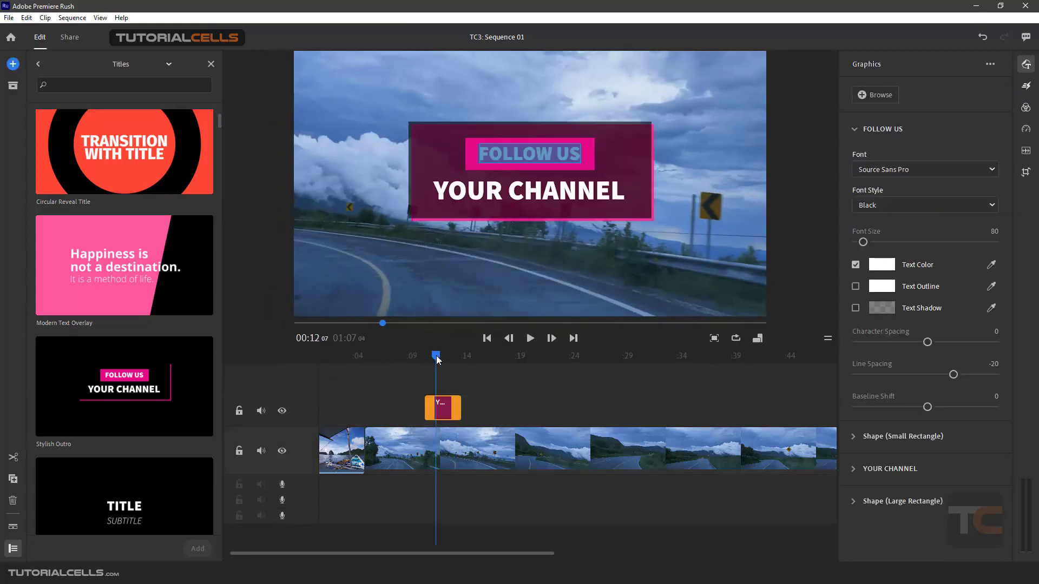
Scale the Stylish Outro title to 49 and set its horizontal position to 1550, vertical position to 914 and rotation to 0°
mouse_move(437, 356)
mouse_down()
mouse_move(417, 356)
mouse_move(434, 356)
mouse_up()
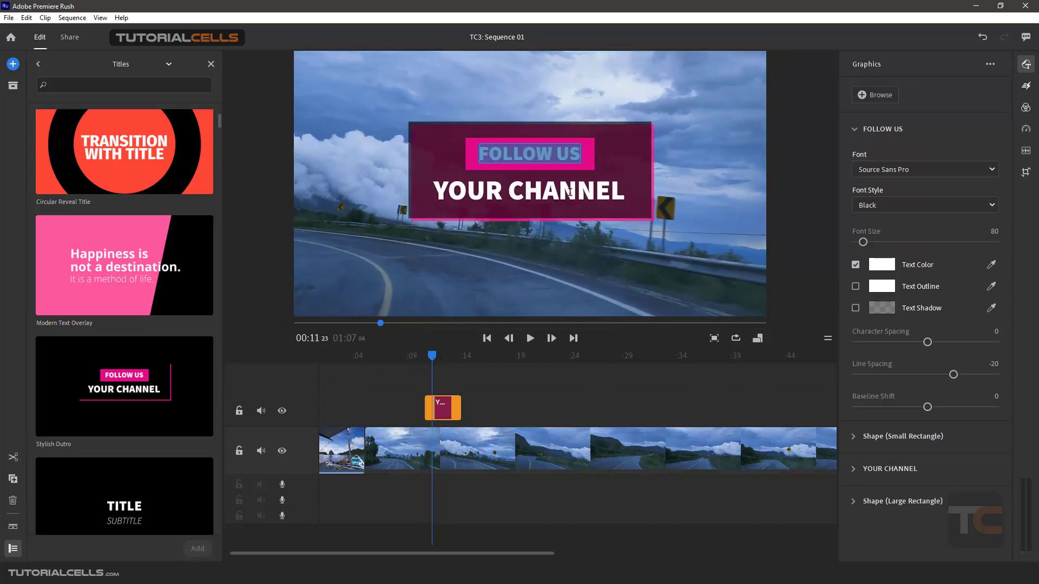
click(1026, 172)
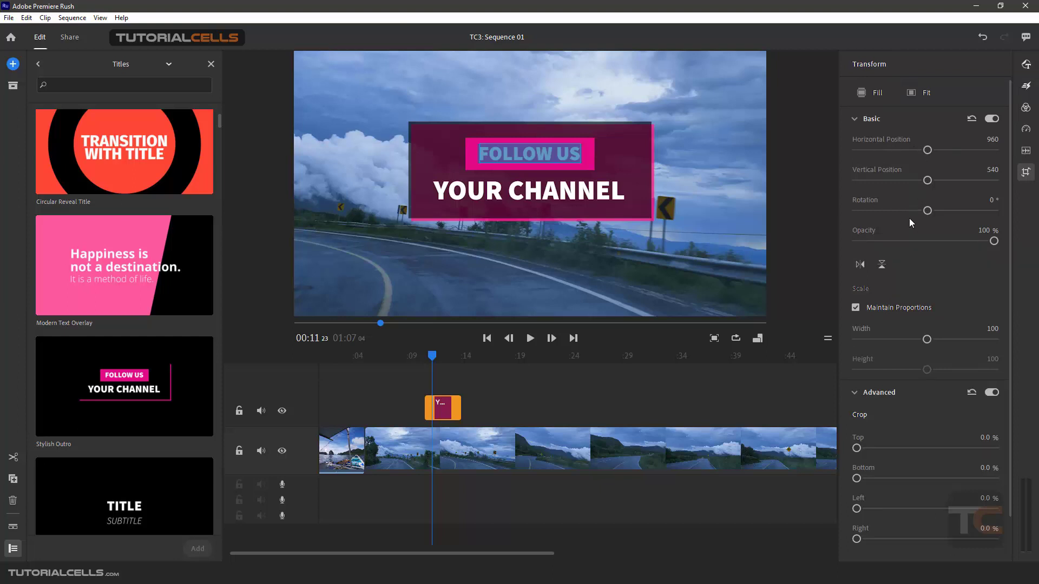
drag(921, 339, 890, 340)
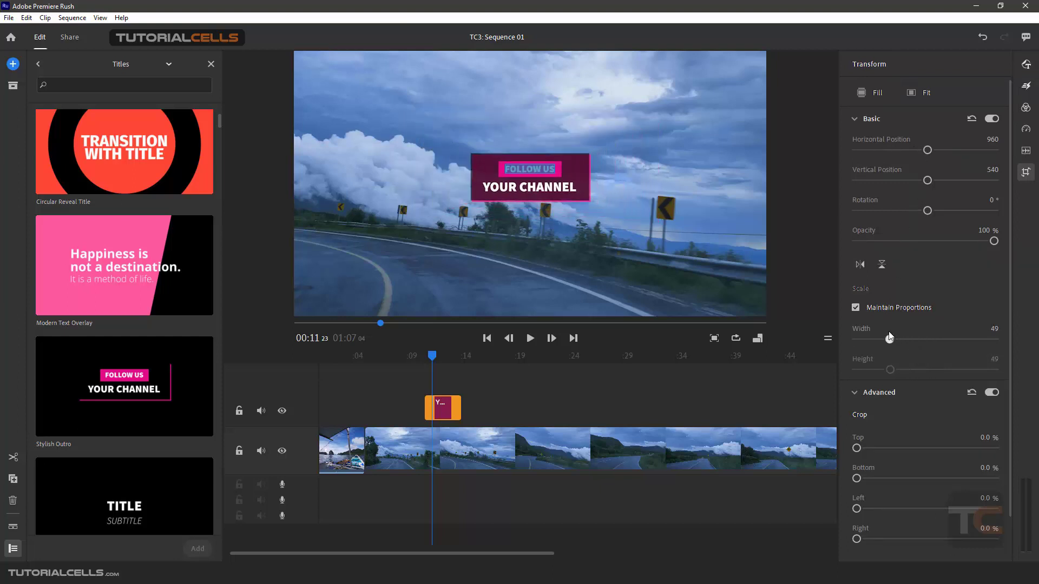
drag(927, 154, 946, 153)
drag(928, 181, 927, 210)
drag(988, 200, 990, 200)
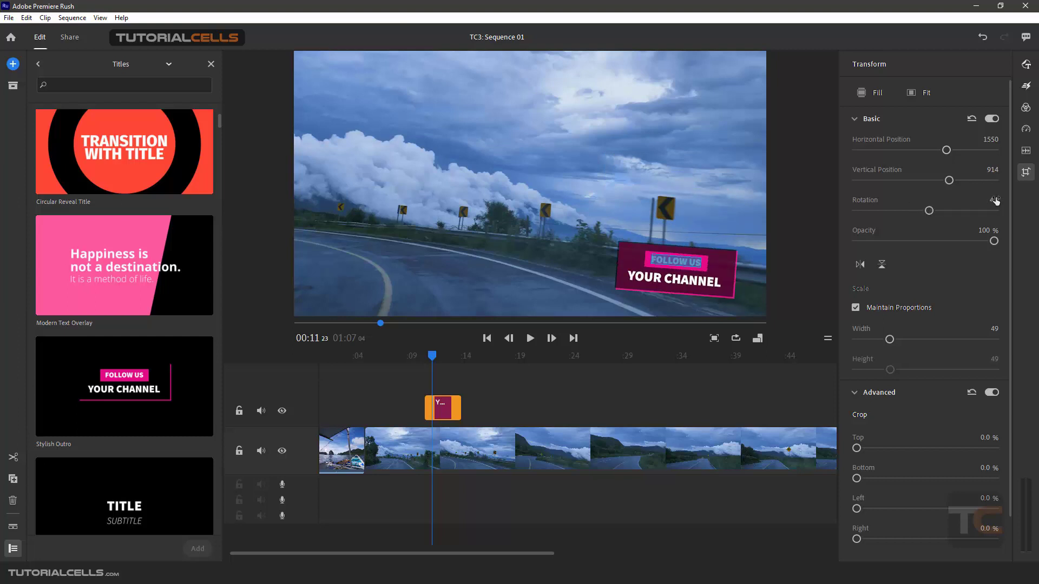
click(994, 201)
key(Return)
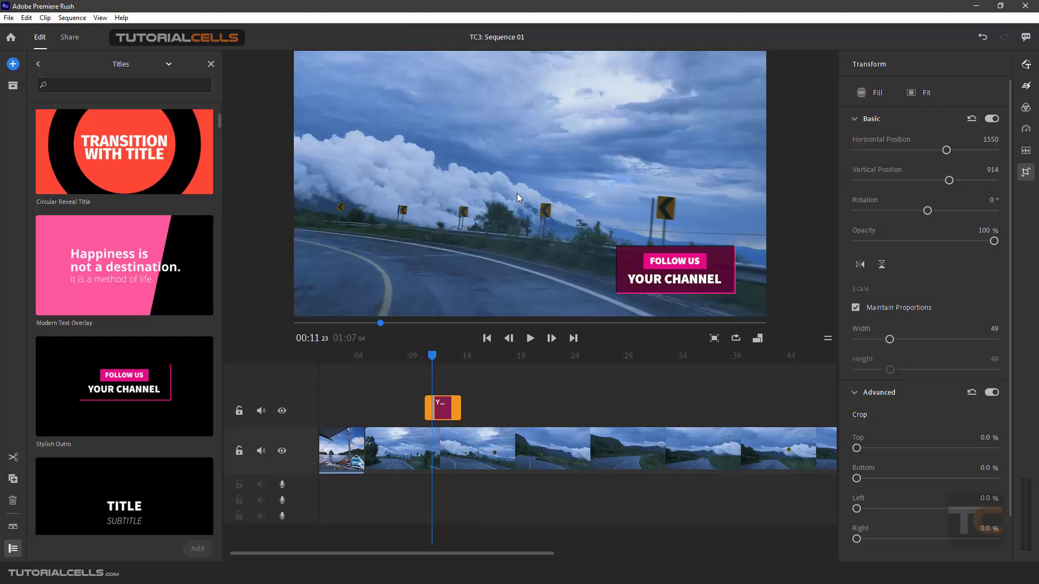
Delete the Stylish Outro title and place the Concentric Circles Lower Third template above the road clip at about 13 seconds
drag(423, 357, 447, 411)
key(Delete)
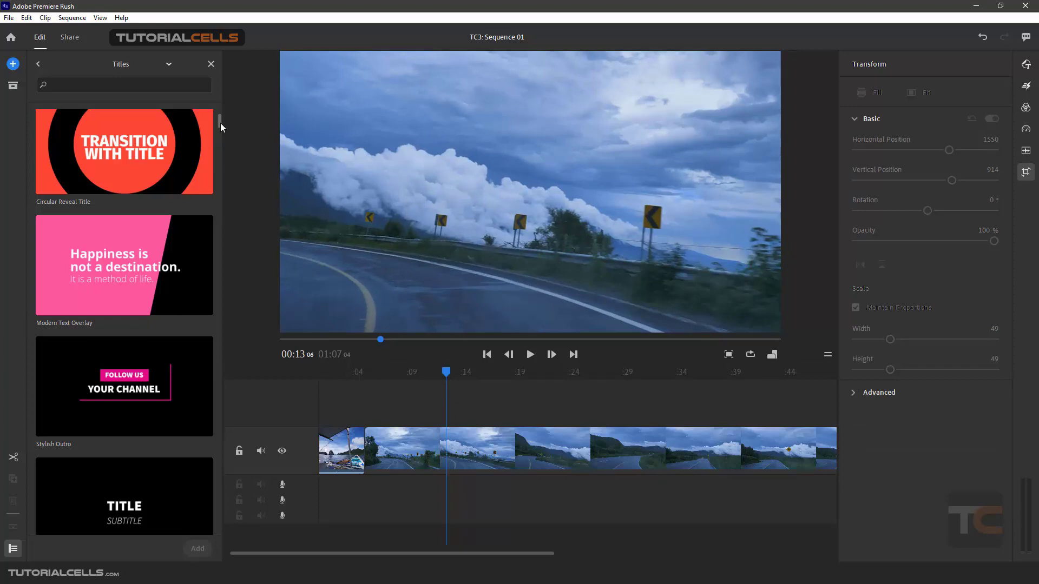
drag(219, 122, 217, 273)
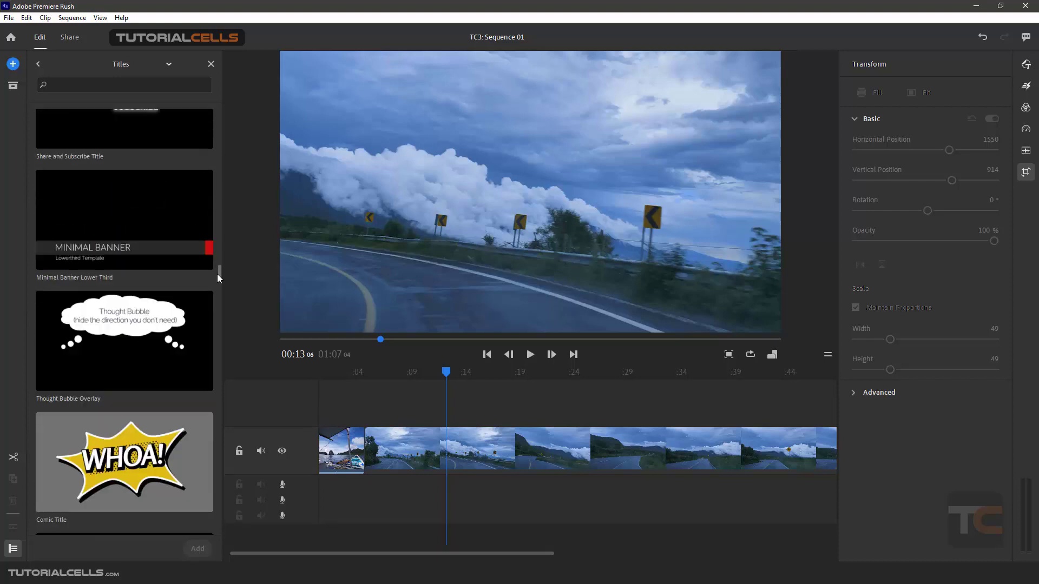
scroll(138, 290, down, 2)
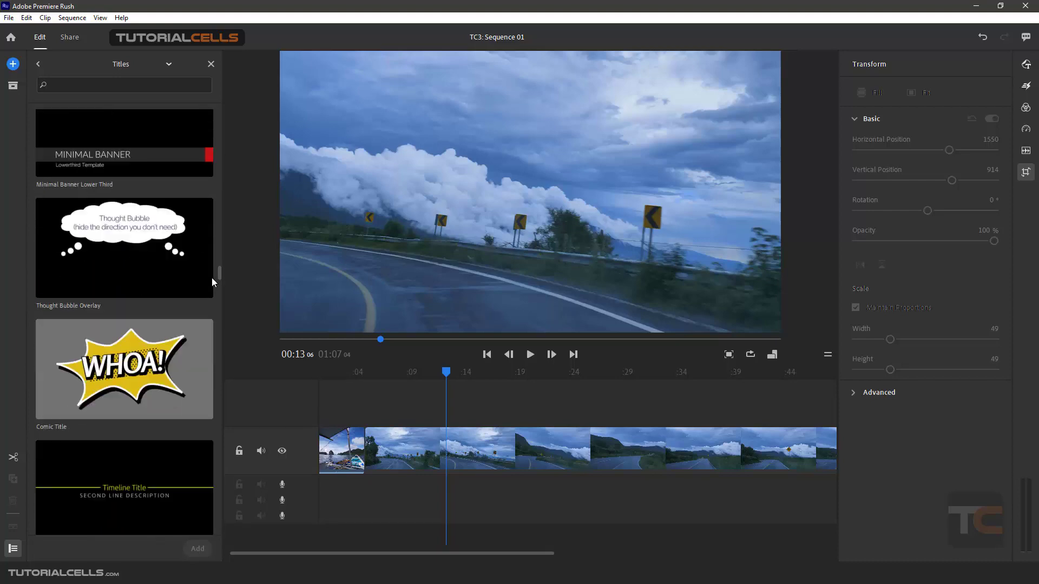
drag(219, 277, 221, 303)
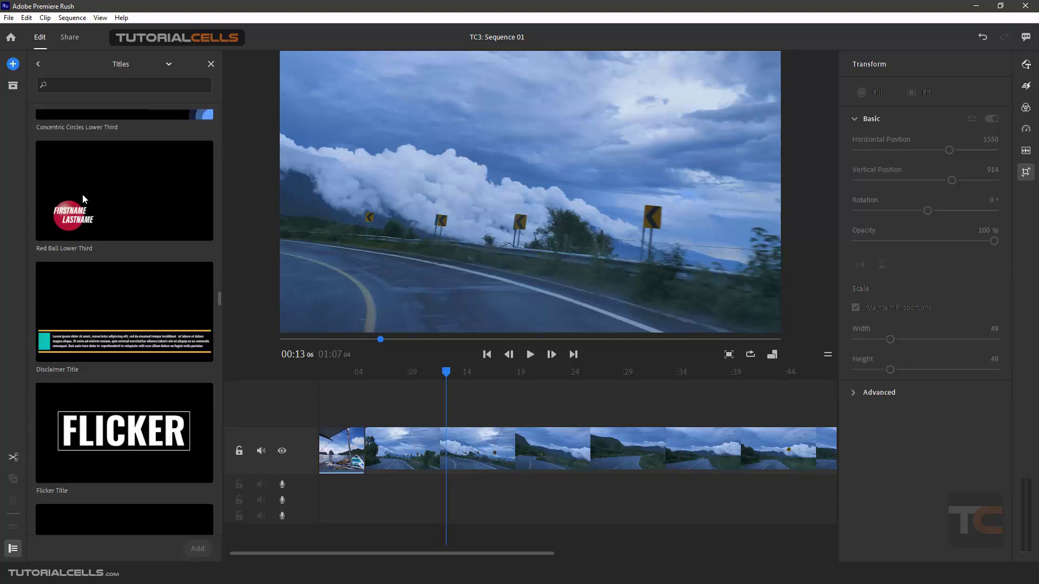
scroll(148, 259, up, 2)
scroll(148, 258, up, 3)
scroll(149, 259, down, 2)
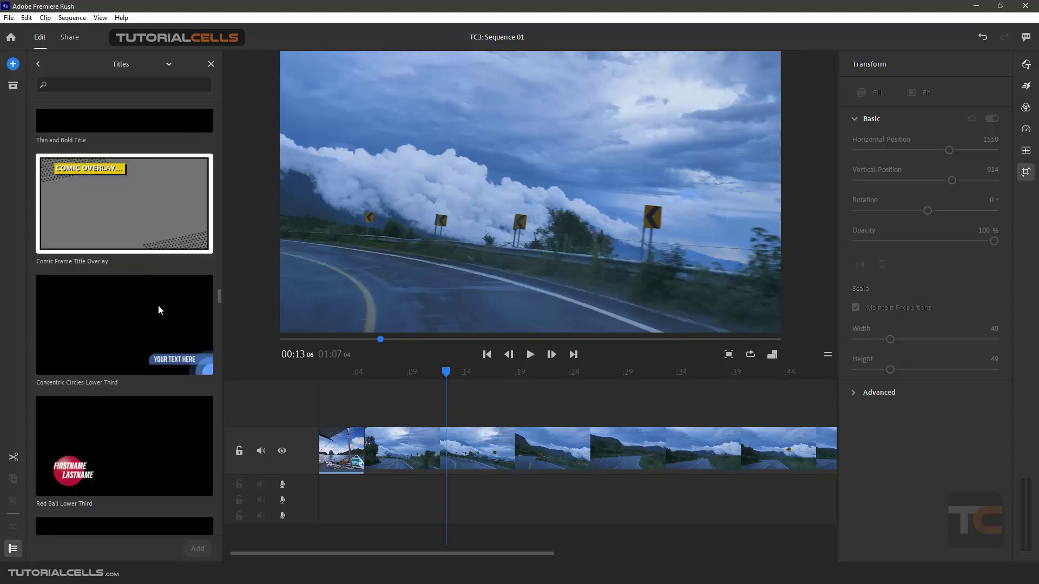
drag(199, 334, 449, 417)
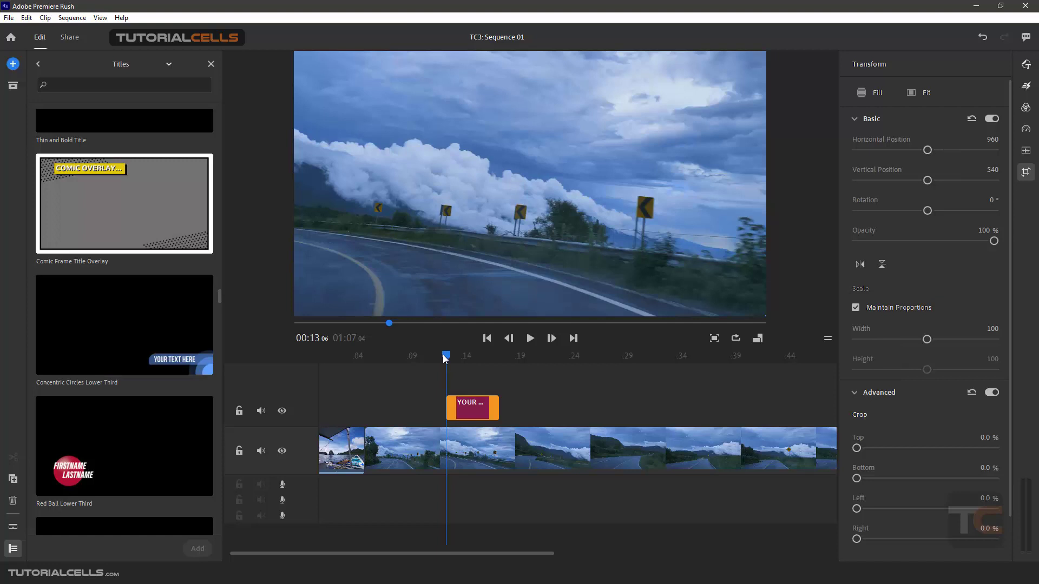
Preview the Concentric Circles Lower Third over the road clip, and delete it from the timeline
drag(442, 355, 481, 357)
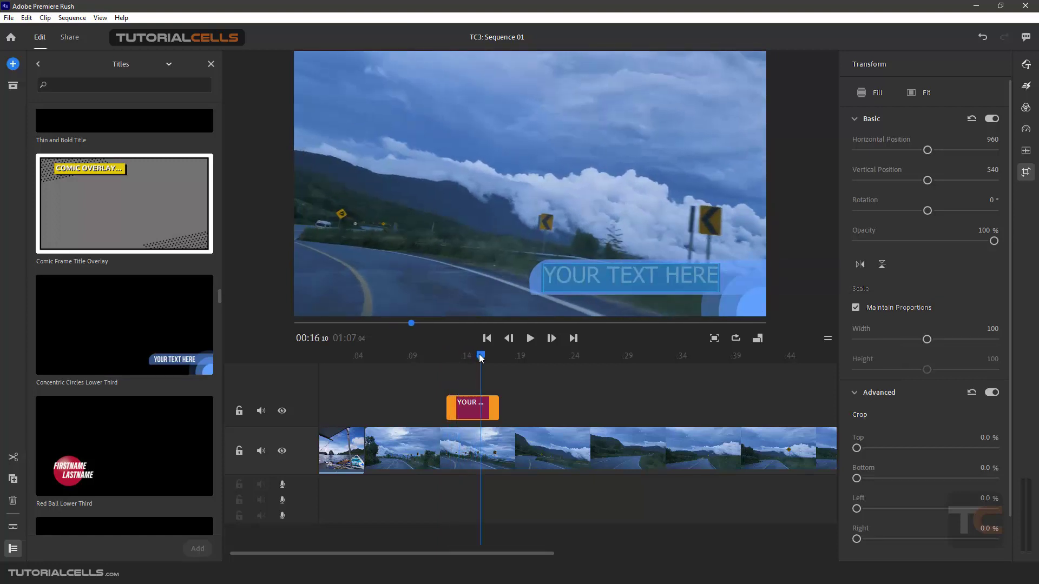
key(Delete)
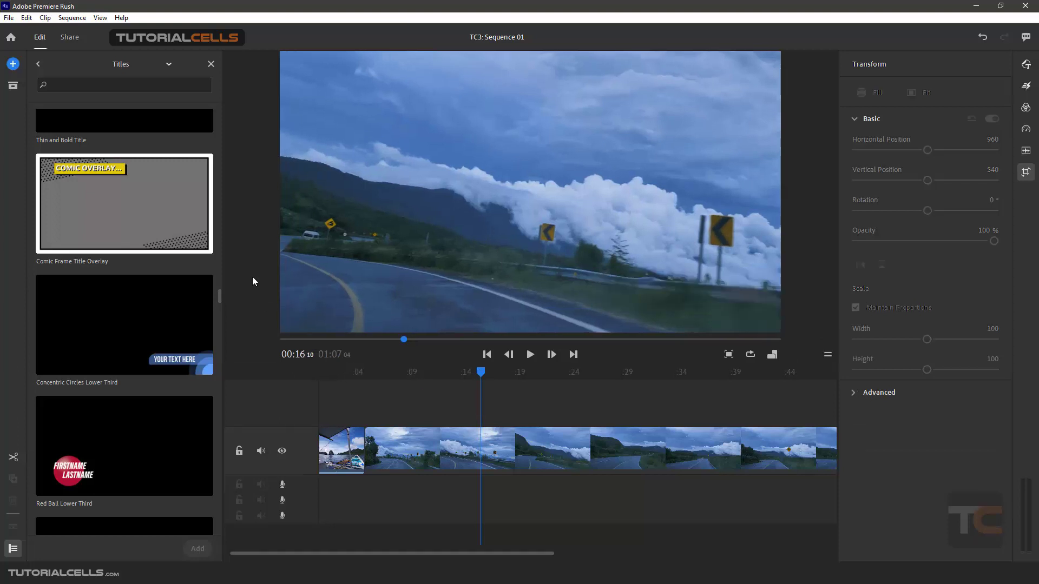
click(38, 65)
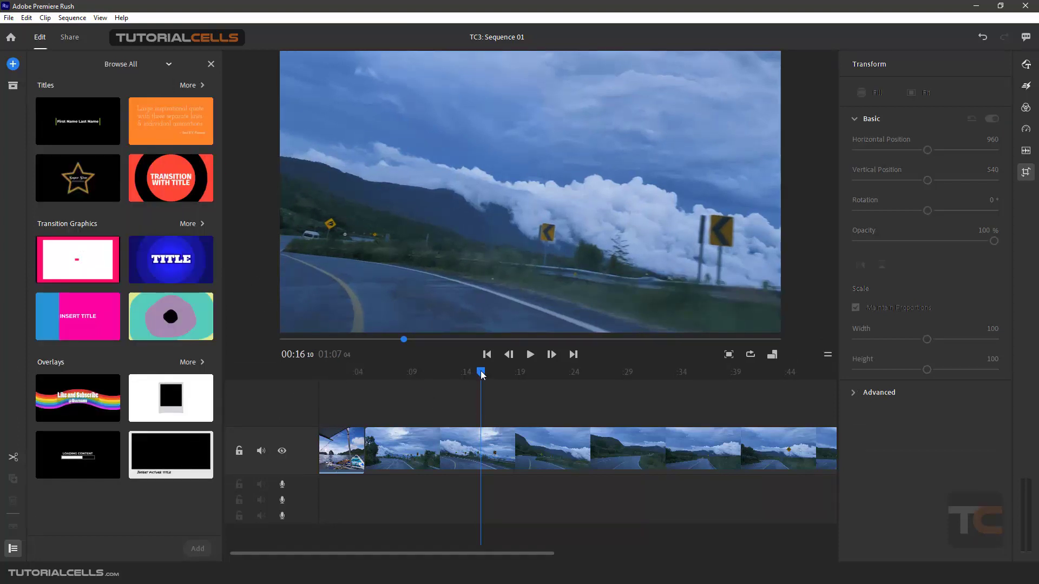
Place the Edgy Modern Transition for VidCon 2020 graphic above the cut between the boat and road clips and preview it
drag(483, 374, 357, 381)
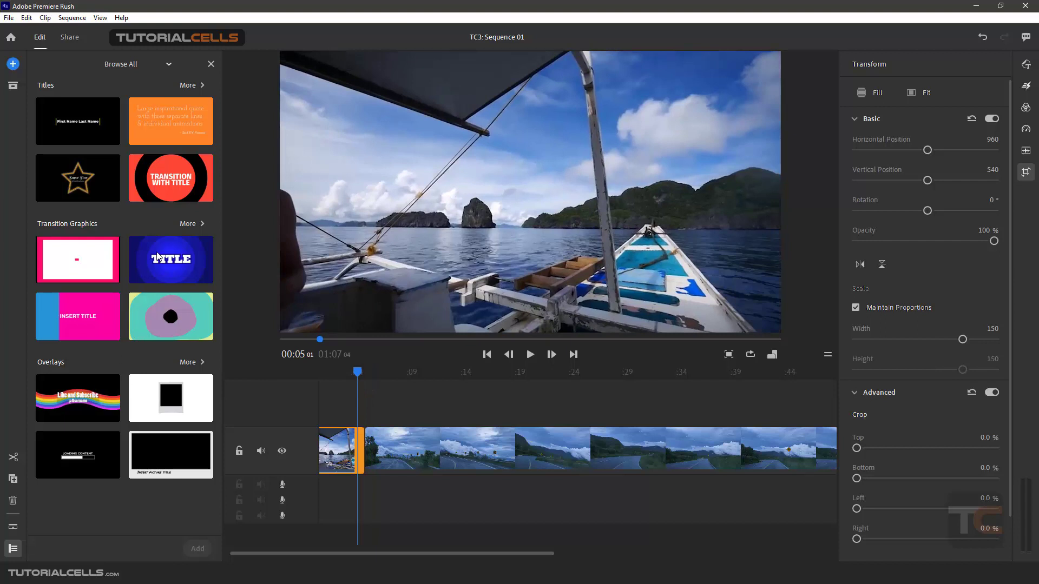
click(183, 227)
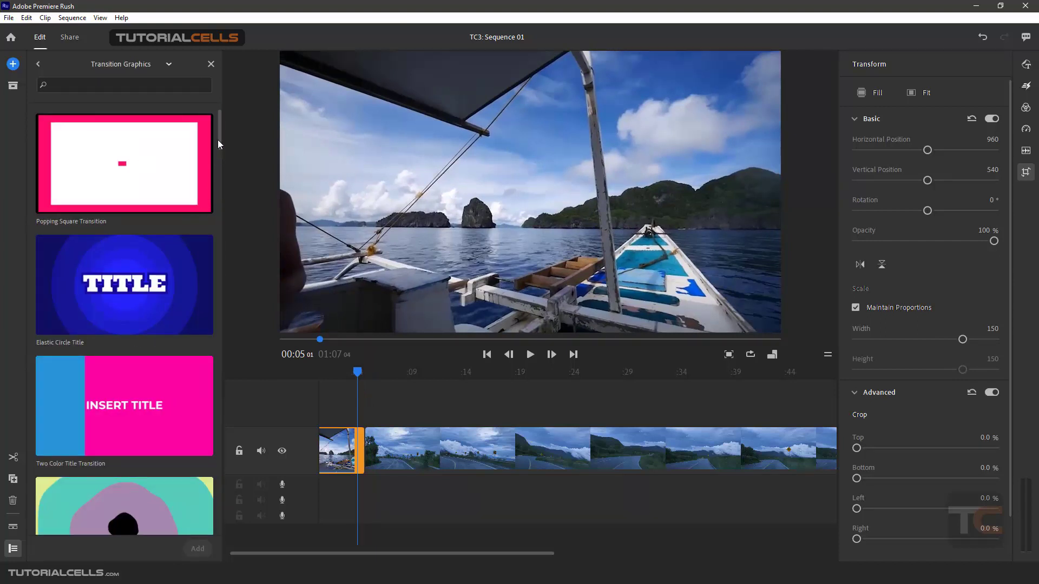
scroll(218, 140, down, 10)
drag(218, 228, 209, 250)
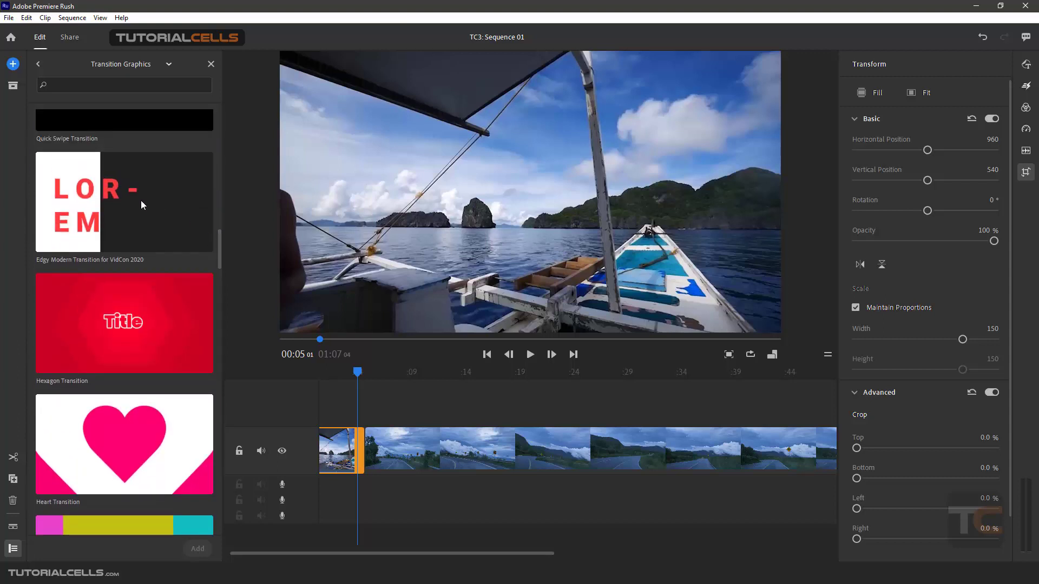
drag(87, 210, 330, 361)
drag(352, 418, 362, 419)
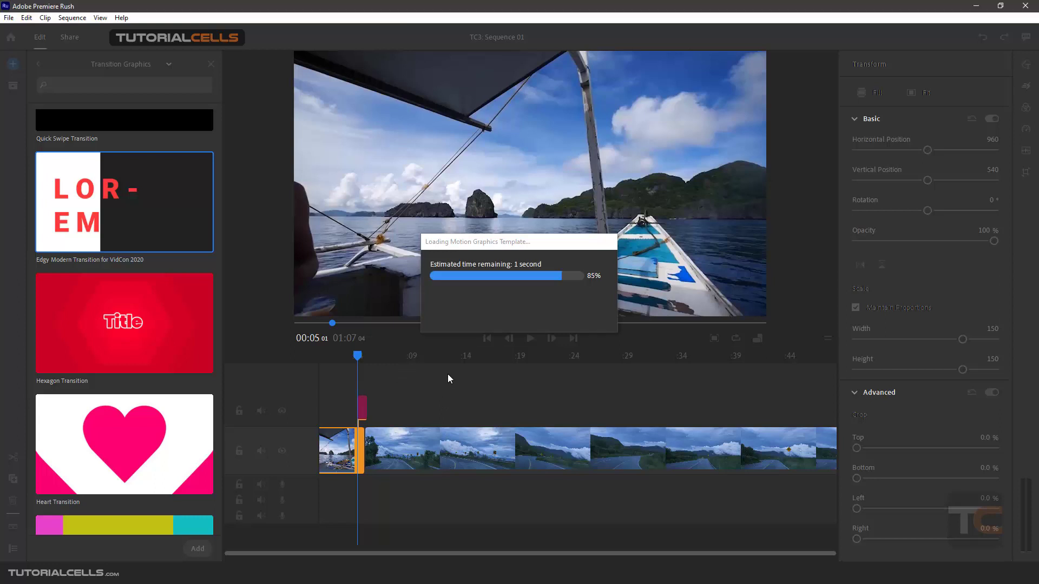
click(530, 338)
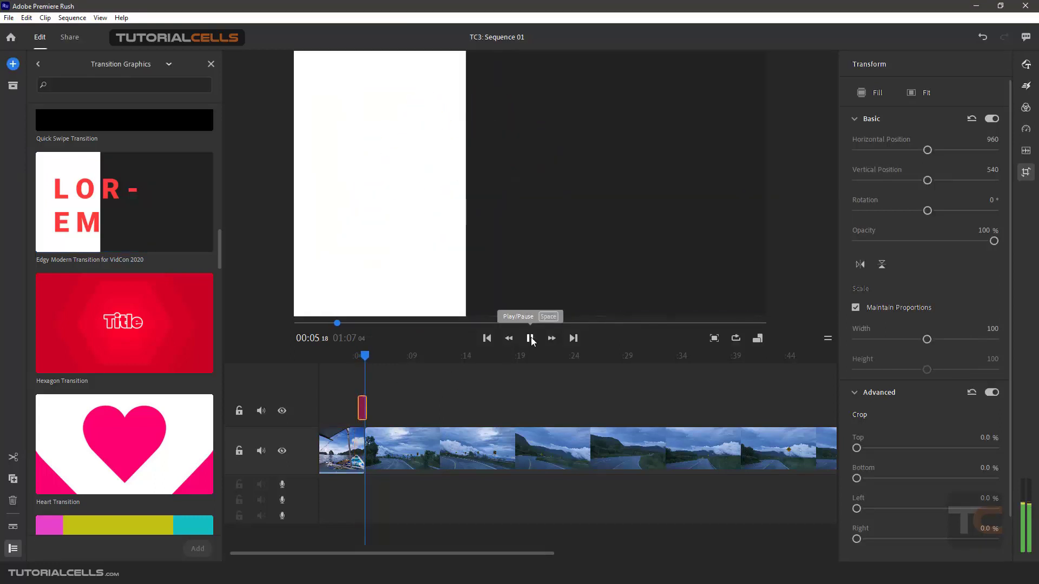
click(530, 338)
click(363, 414)
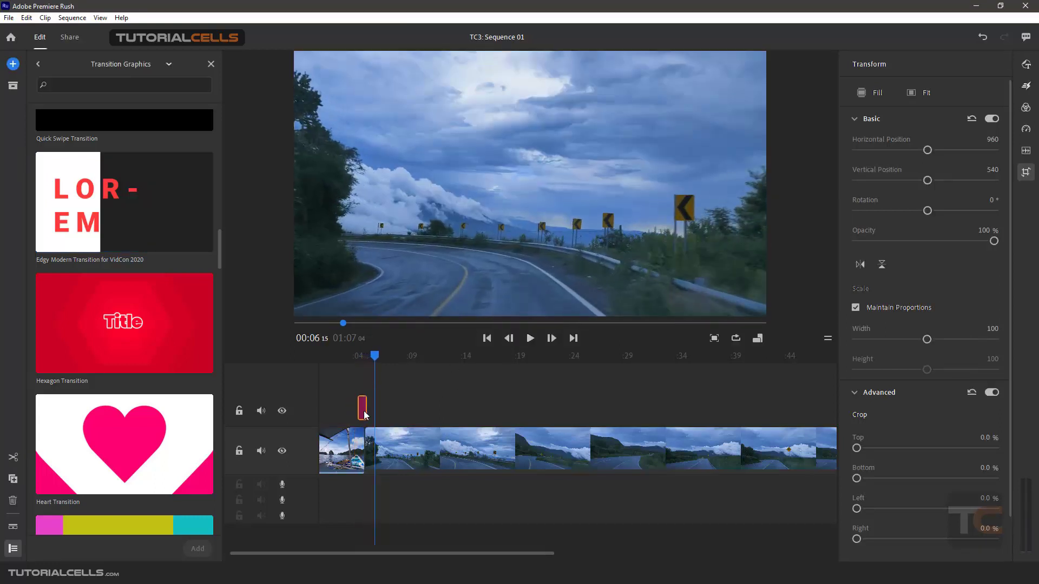
Replace the graphic above the boat-to-road cut with the Hexagon Transition template
scroll(108, 393, down, 3)
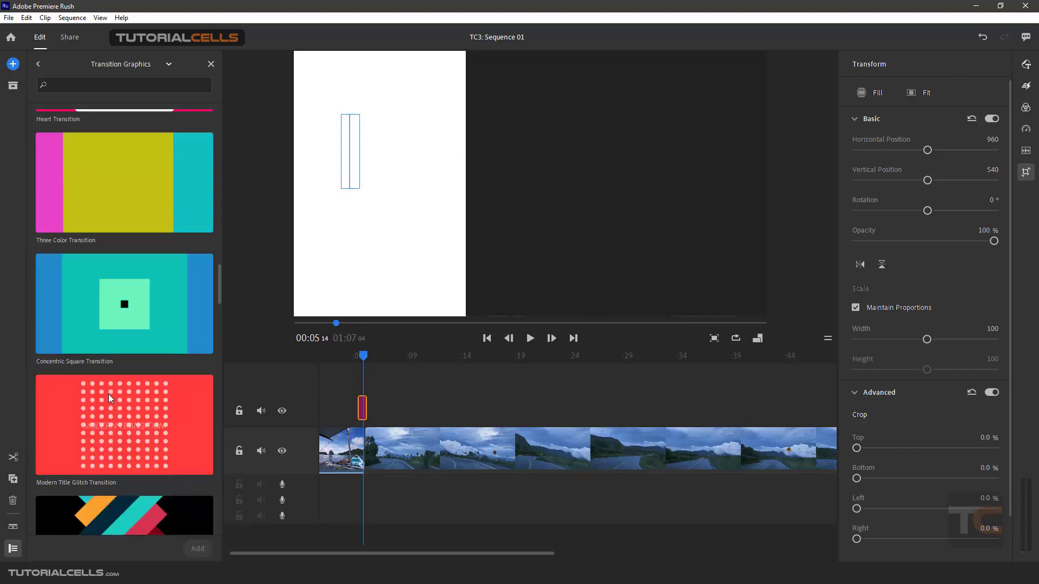
scroll(108, 394, up, 3)
scroll(138, 302, down, 2)
scroll(135, 318, up, 2)
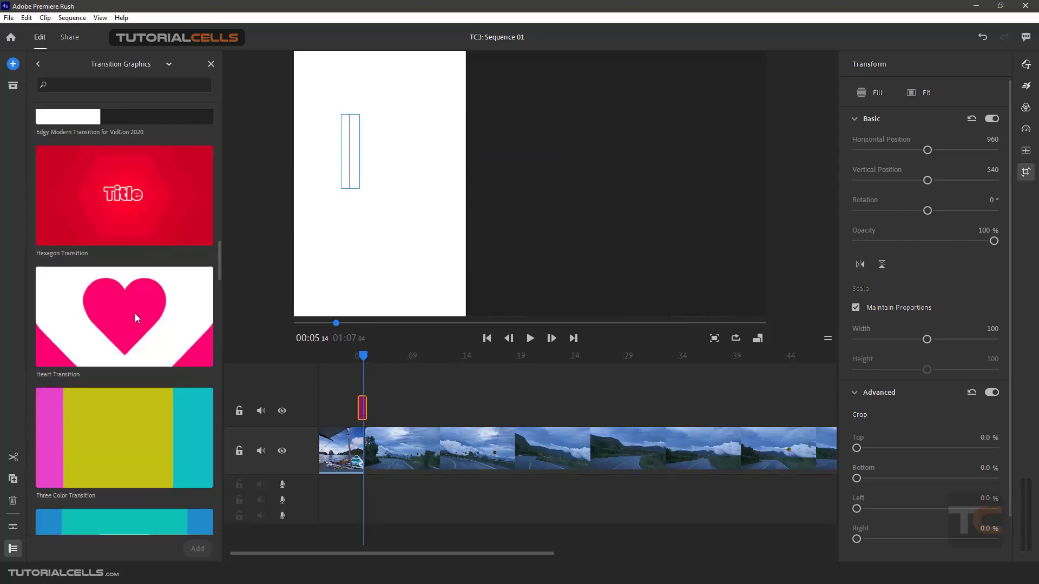
drag(124, 195, 356, 414)
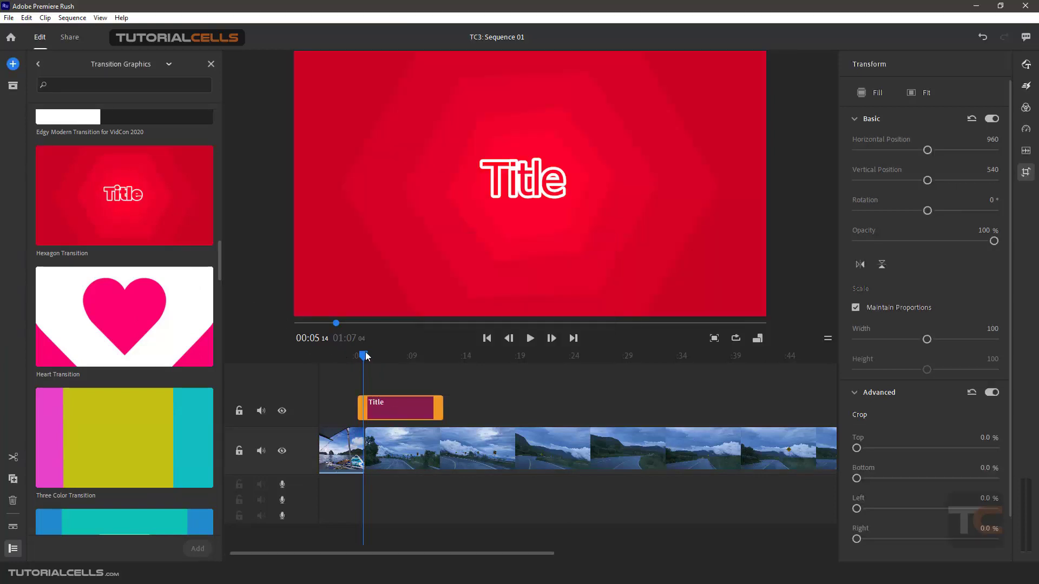
Shorten the Hexagon Transition clip to about 2 seconds, positioned over the cut between the boat and road clips, and preview it
drag(364, 356, 443, 359)
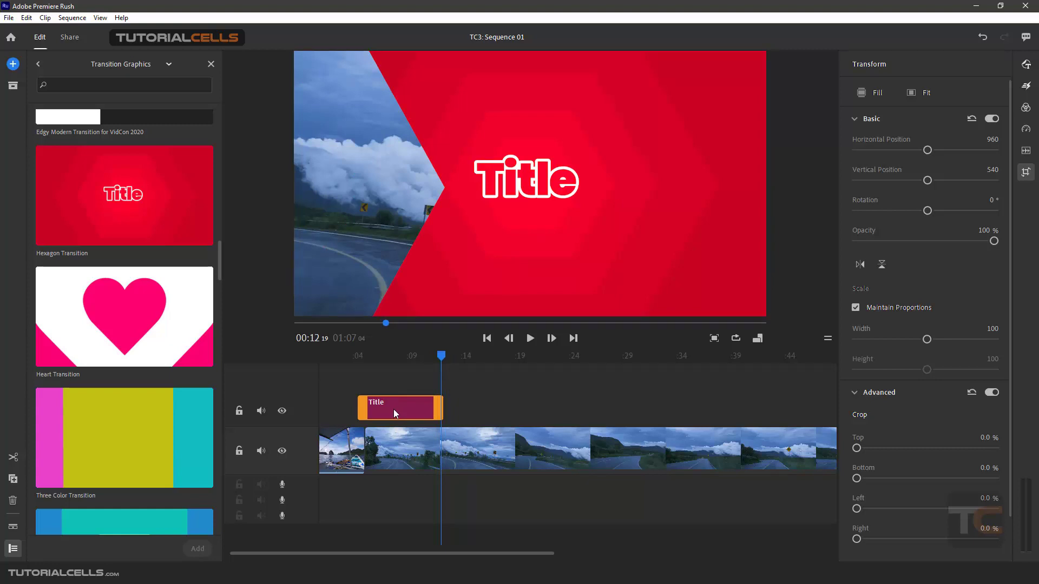
drag(395, 408, 370, 414)
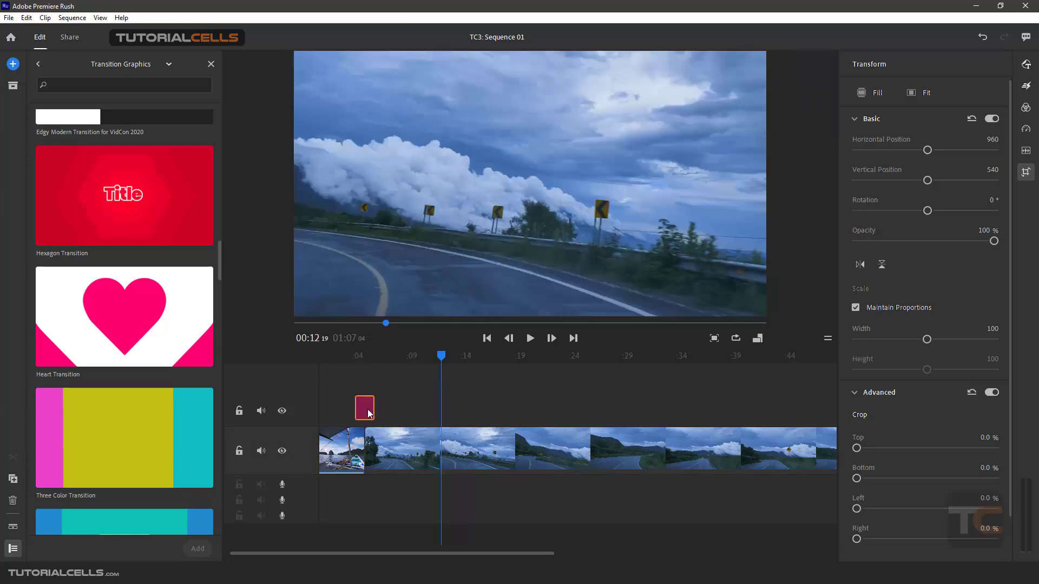
click(356, 357)
drag(358, 357, 352, 357)
click(530, 340)
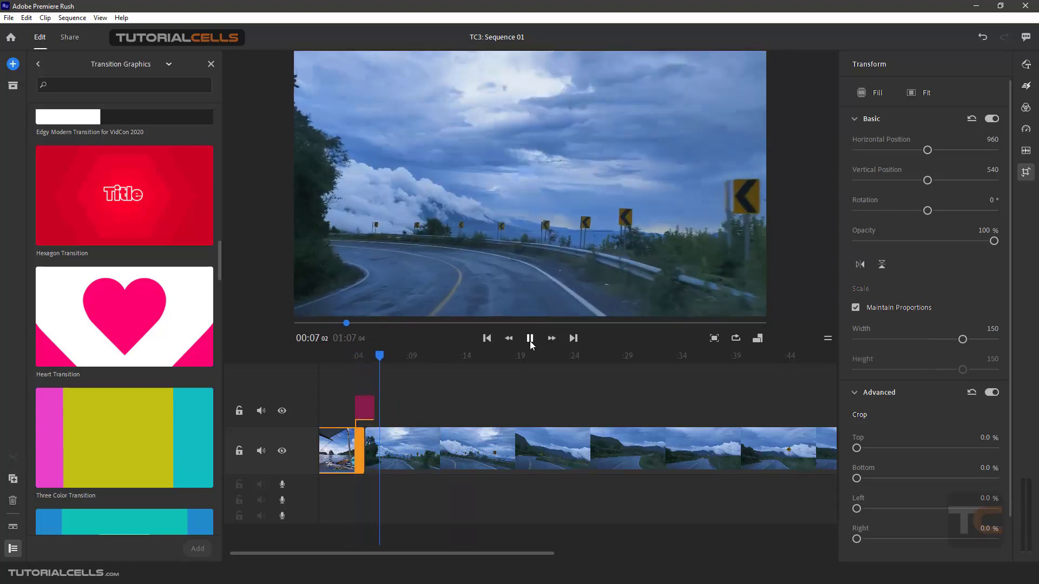
Change the Hexagon Transition's title text to "TC" and check the shape options of its innermost hexagon
click(362, 403)
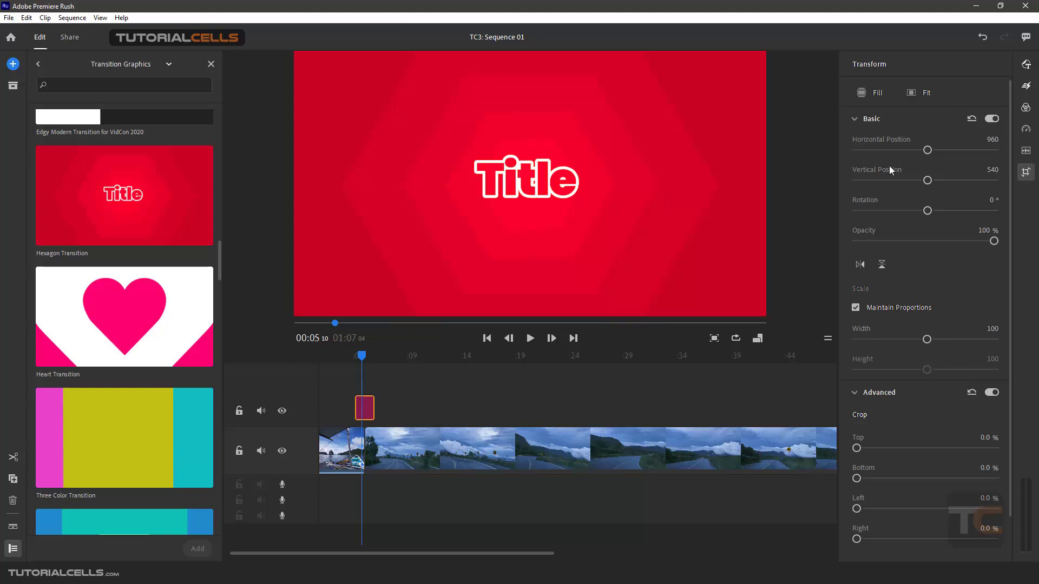
click(873, 121)
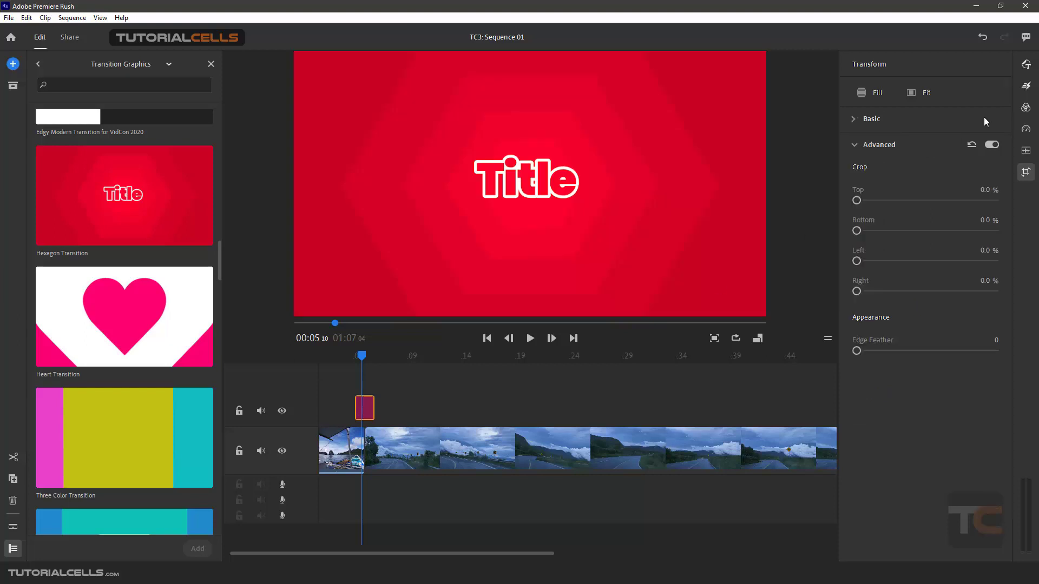
click(1025, 63)
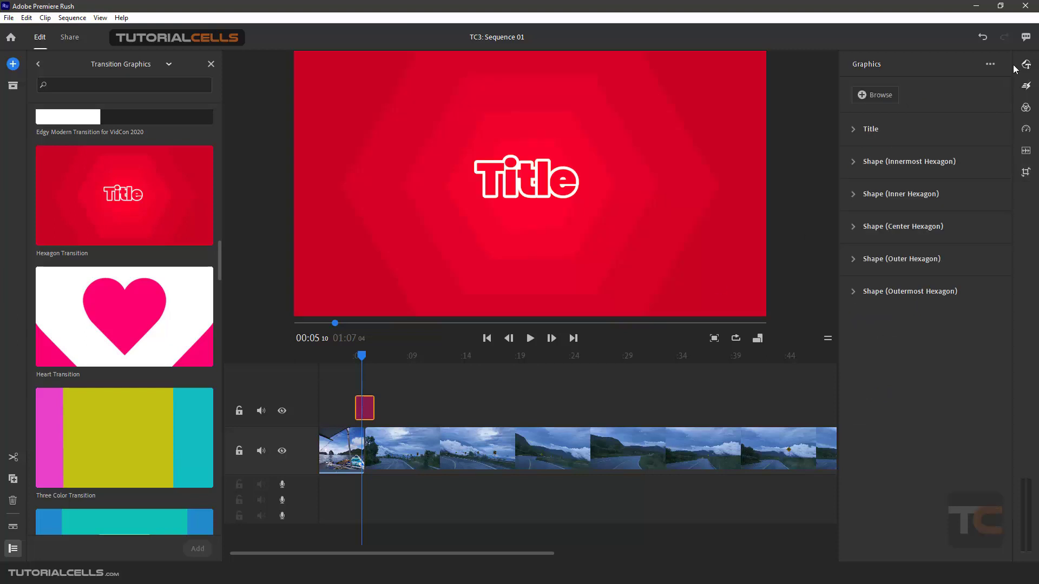
click(871, 129)
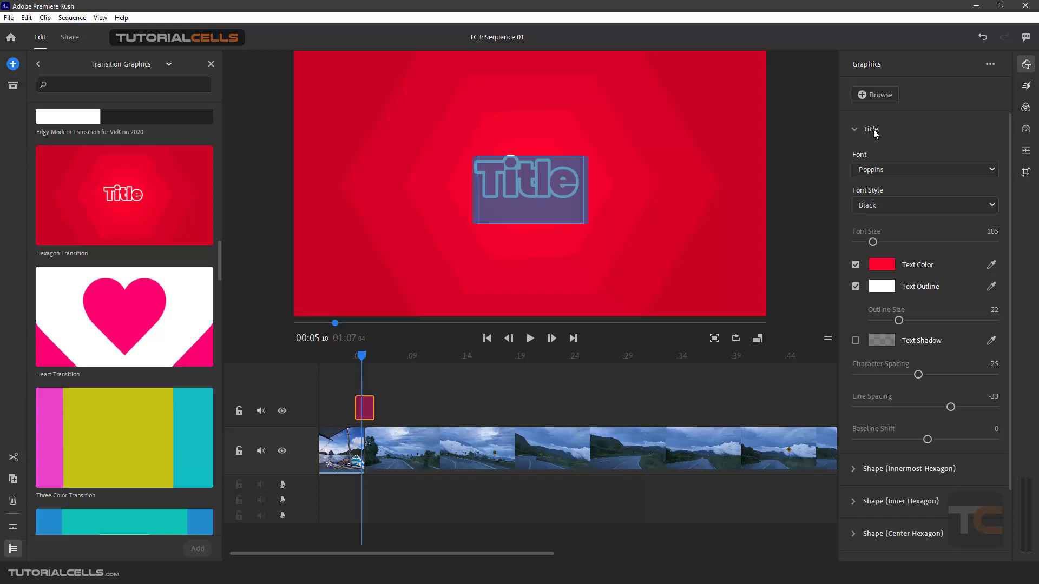
click(873, 129)
click(873, 128)
text(TC)
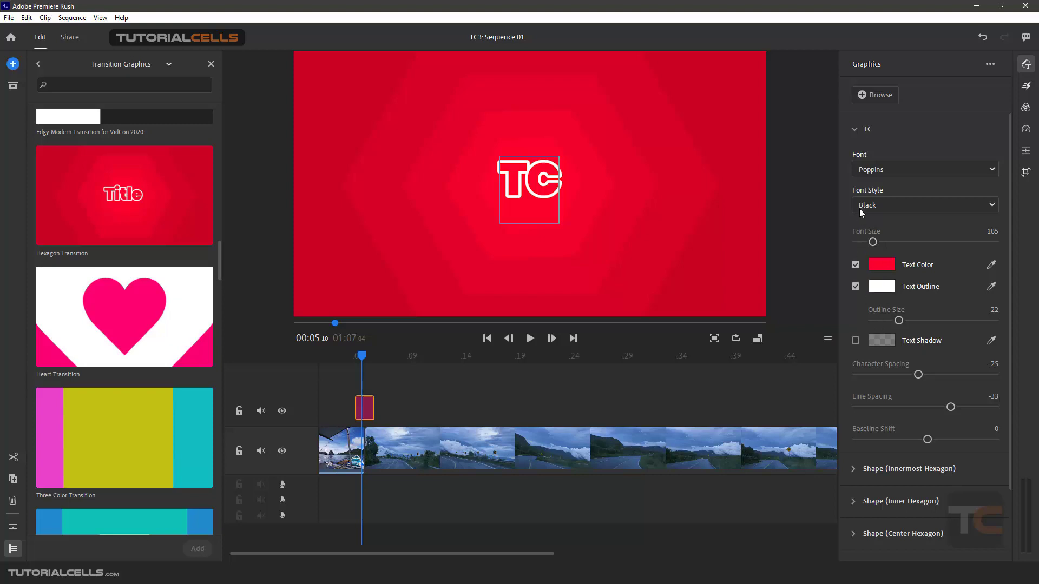
click(865, 131)
click(870, 161)
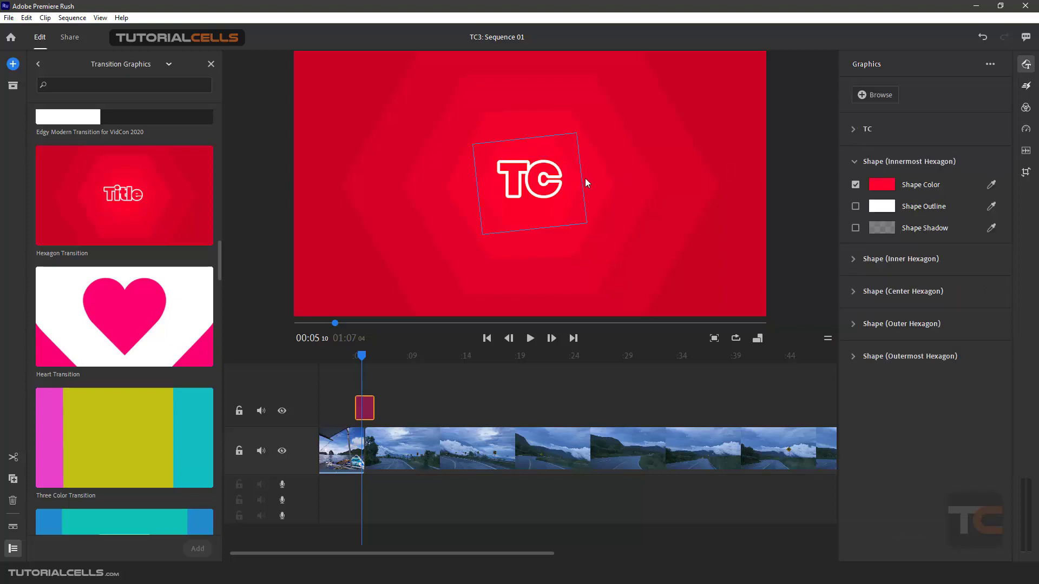
click(888, 162)
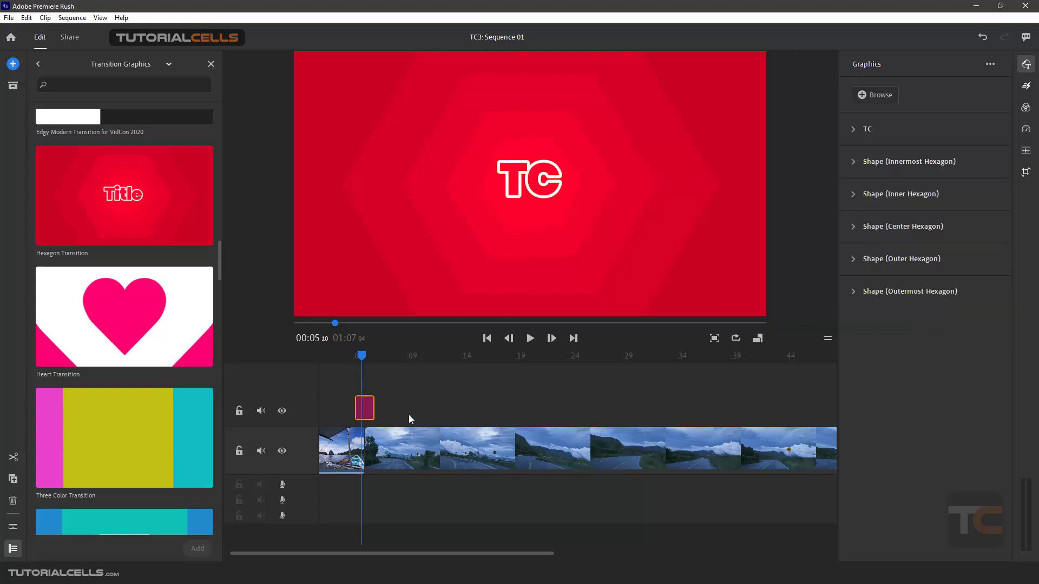
Replace the Hexagon Transition graphic above the boat-to-road cut with the Angled Stripes Transition template
scroll(379, 414, left, 2)
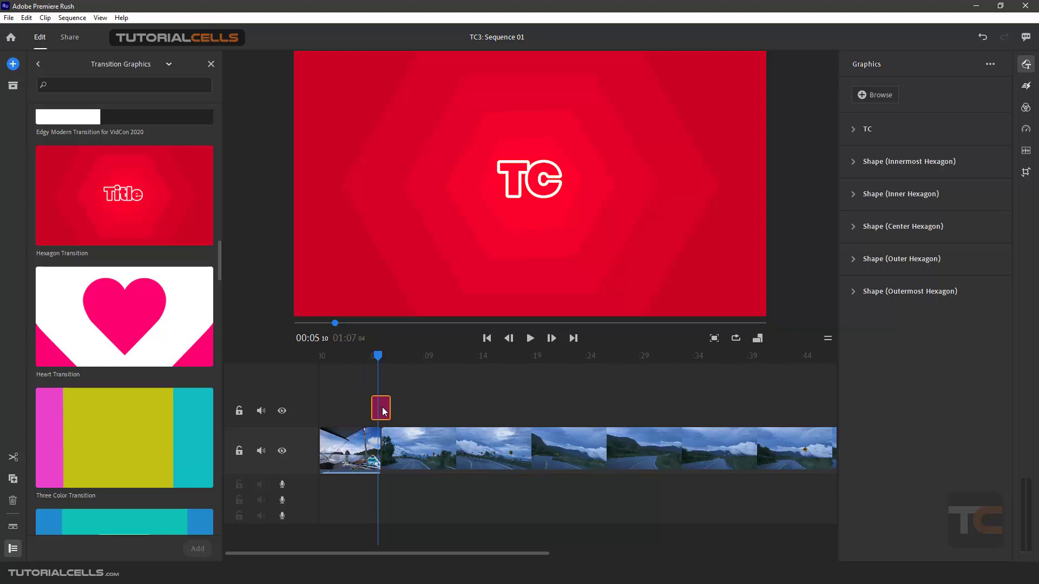
key(Delete)
scroll(114, 332, down, 8)
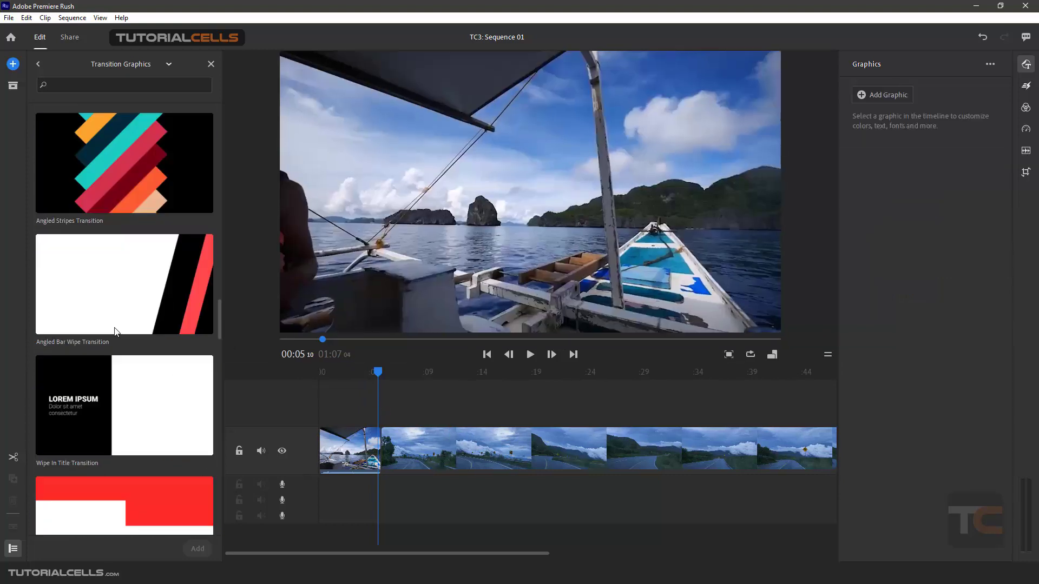
scroll(114, 332, down, 5)
scroll(115, 332, up, 8)
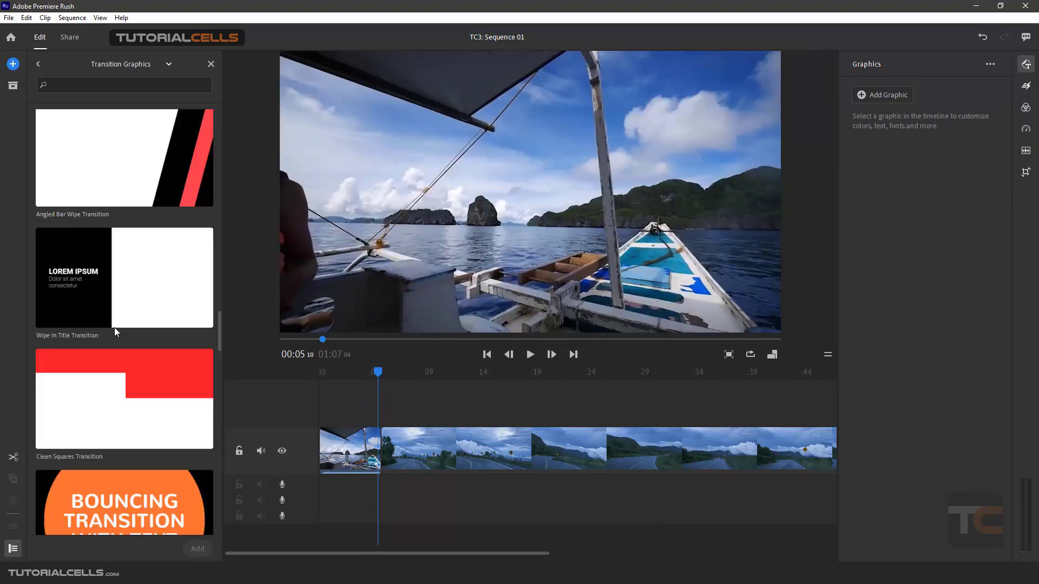
drag(135, 186, 369, 418)
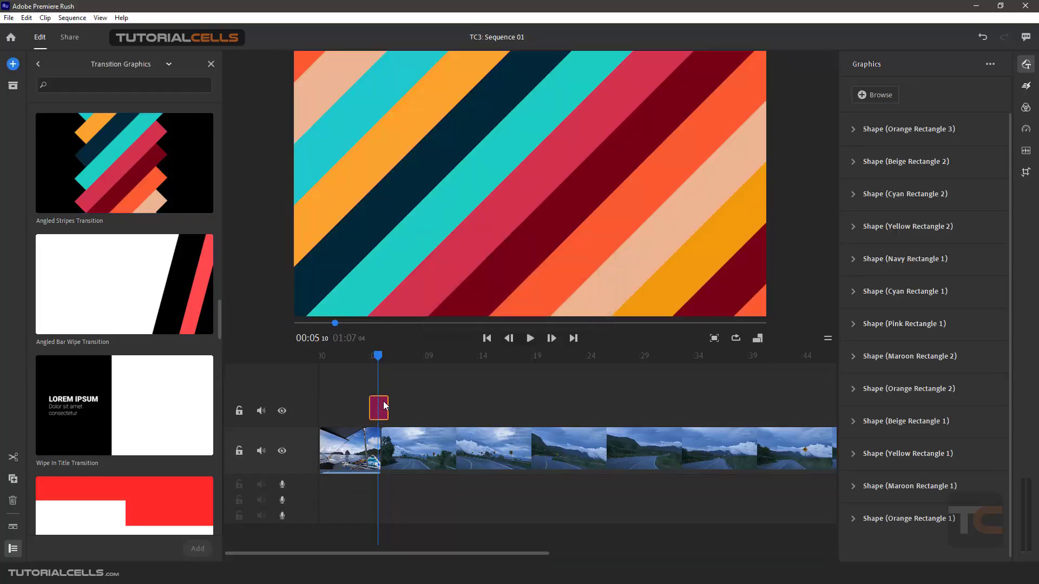
Insert the Angled Stripes Transition between the boat and road clips on the main video track and preview it
drag(385, 406, 391, 433)
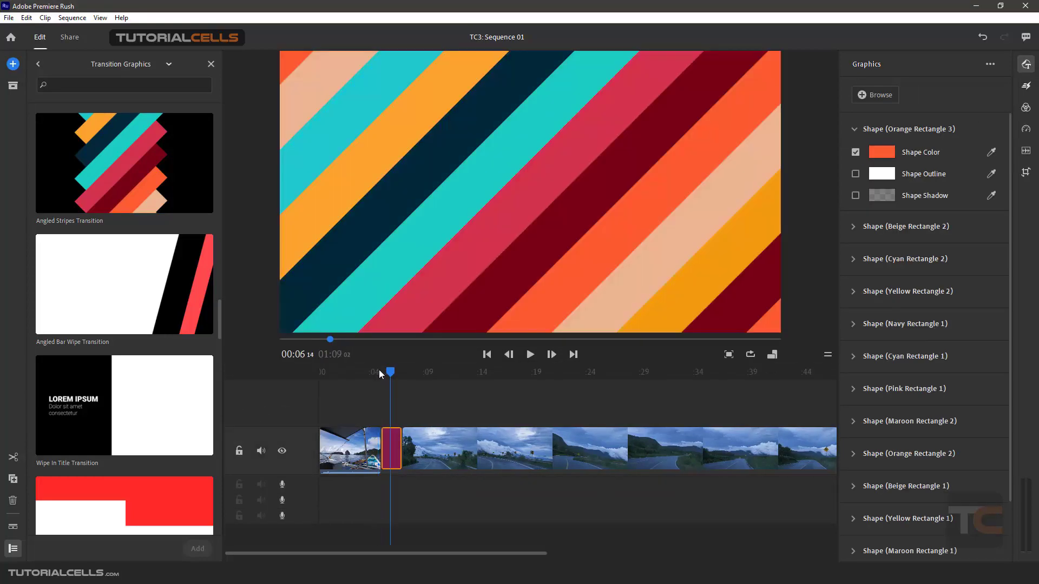
click(382, 372)
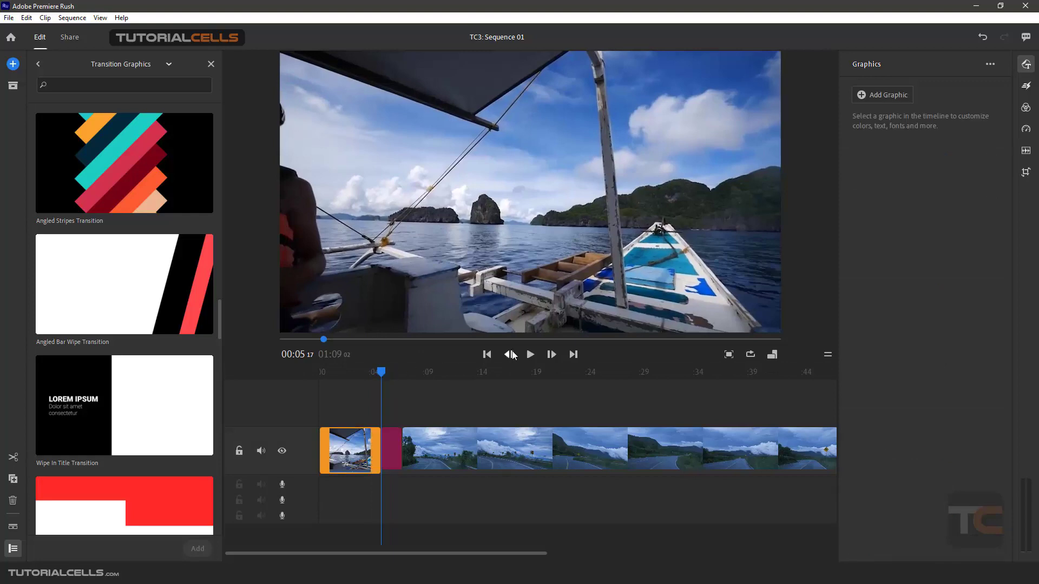
click(531, 355)
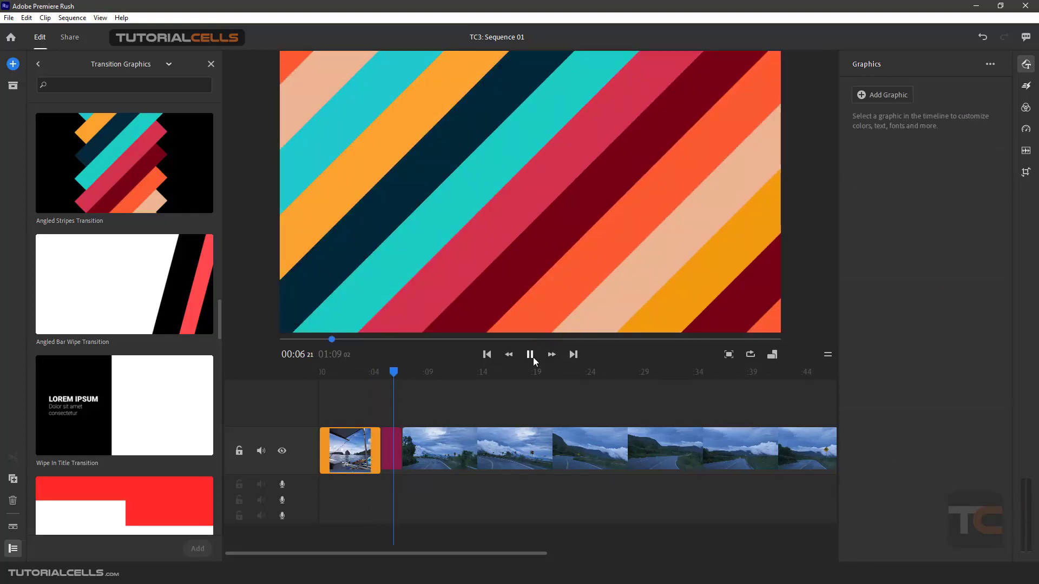
Move the Angled Stripes Transition back to the track above, over the cut between the boat and road clips, and preview it
click(387, 439)
drag(388, 440, 383, 415)
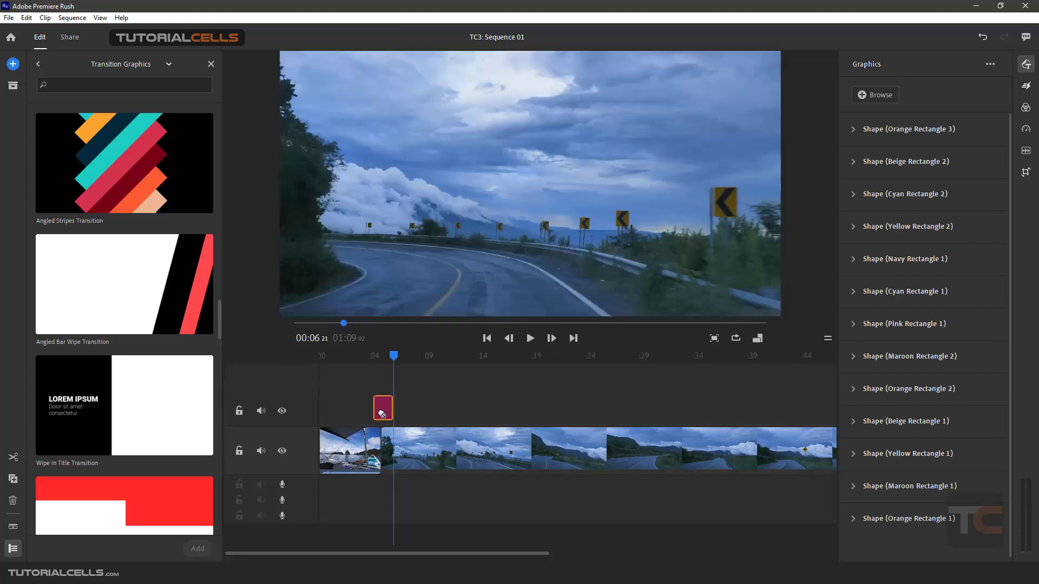
drag(393, 356, 377, 359)
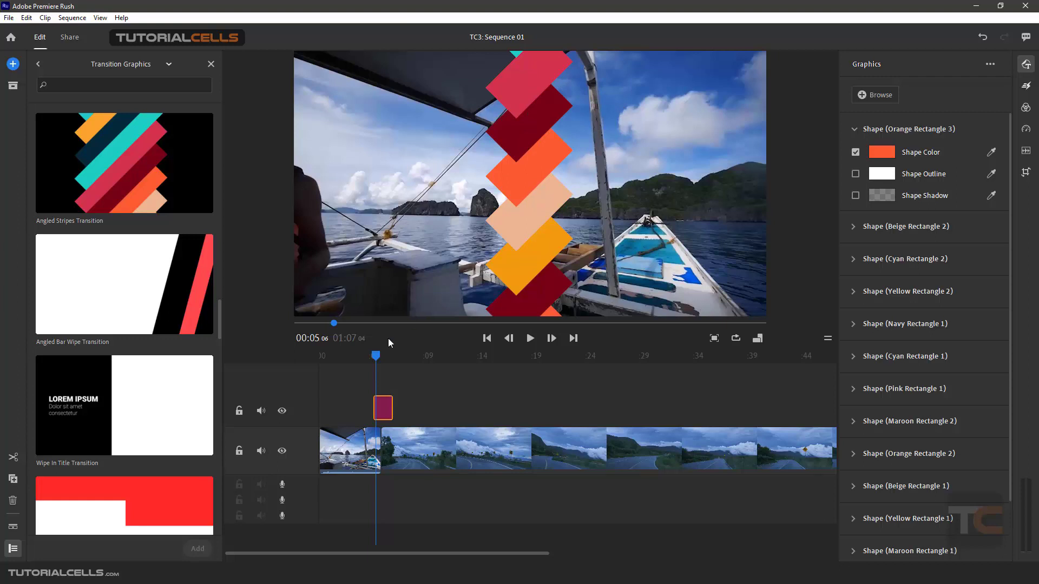
click(526, 339)
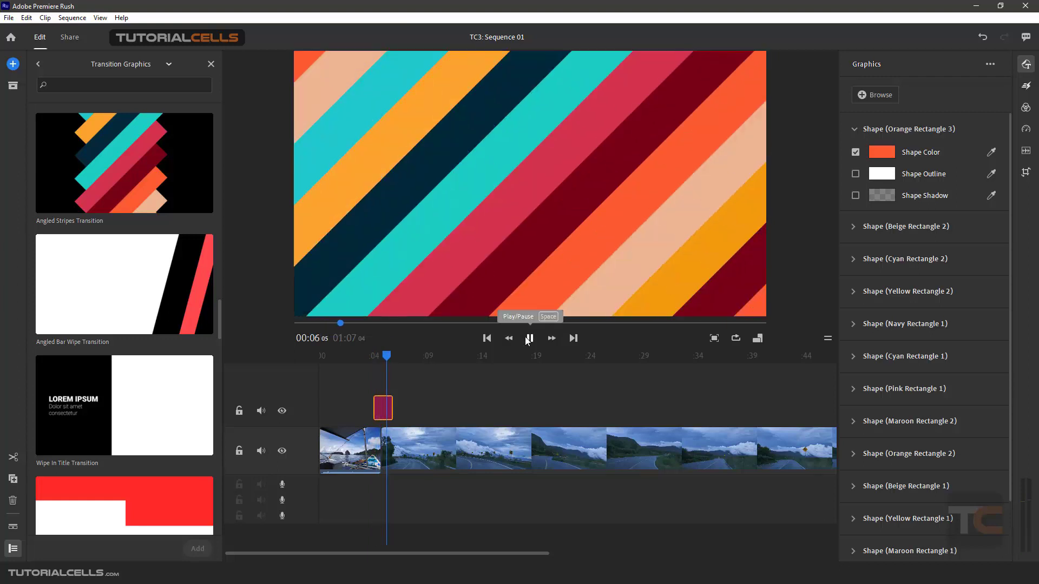
click(528, 340)
Delete the Angled Stripes Transition from the timeline and show all templates in the Overlays category
click(385, 405)
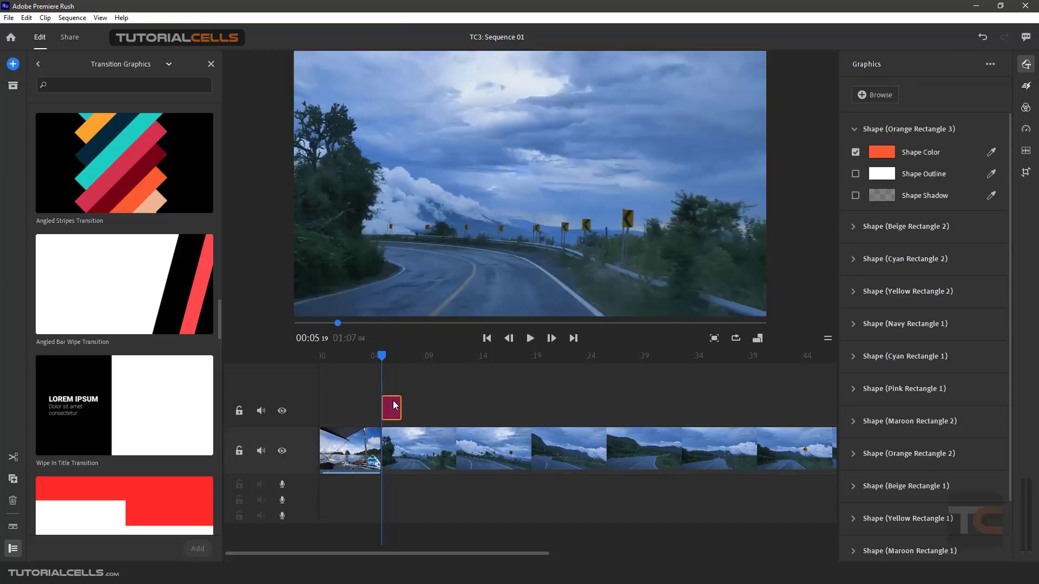
key(Delete)
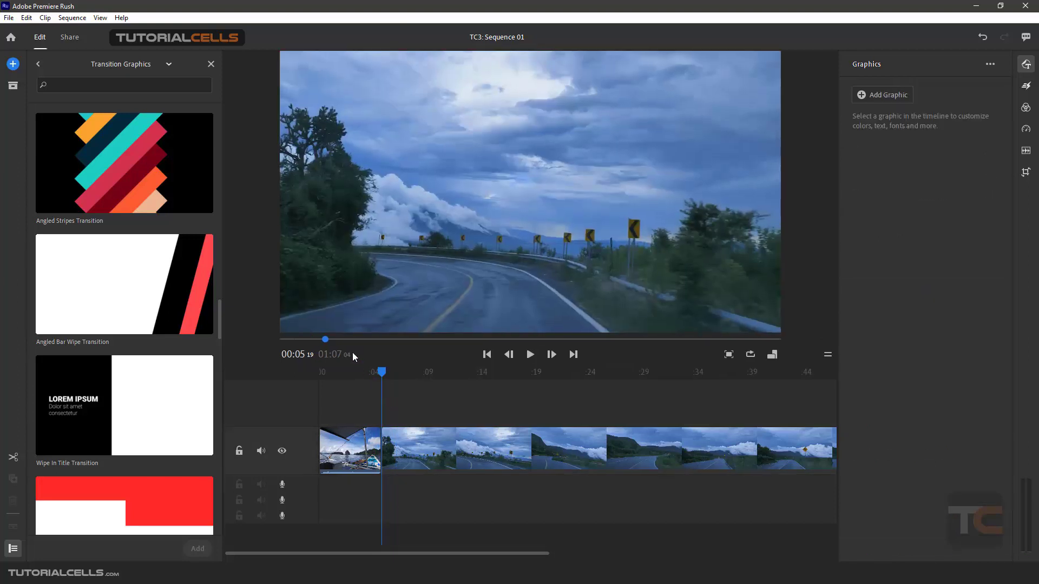
drag(217, 311, 70, 48)
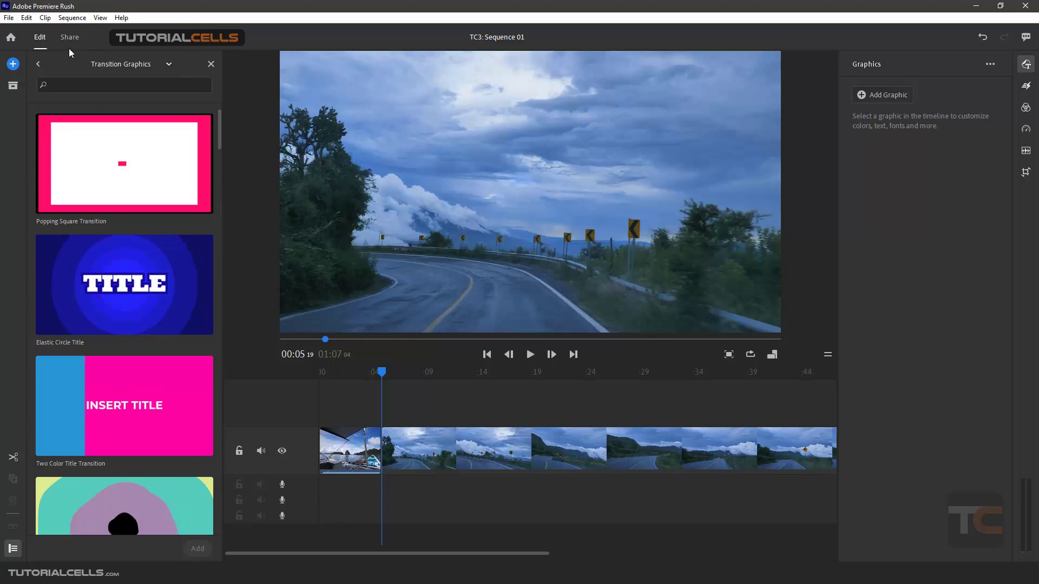
click(40, 64)
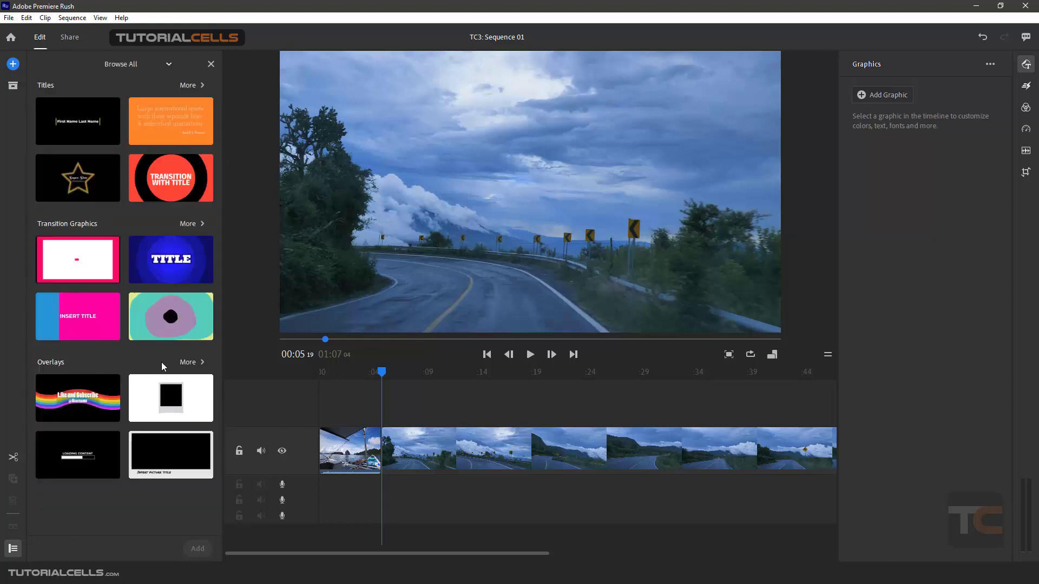
click(184, 362)
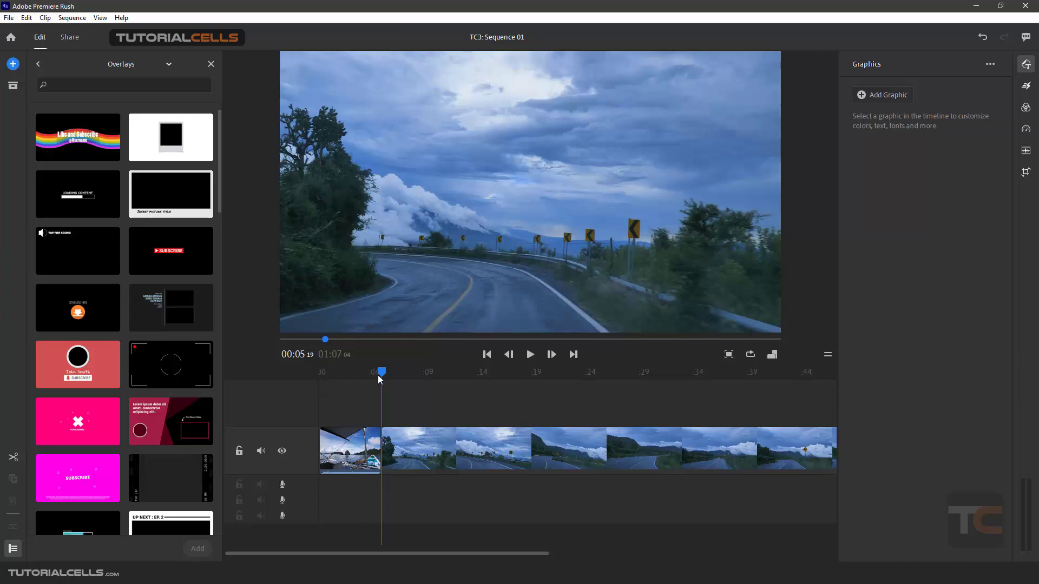
Place the camera viewfinder overlay with the red recording dot above the road clip at about 6 seconds and preview it
drag(380, 372, 386, 373)
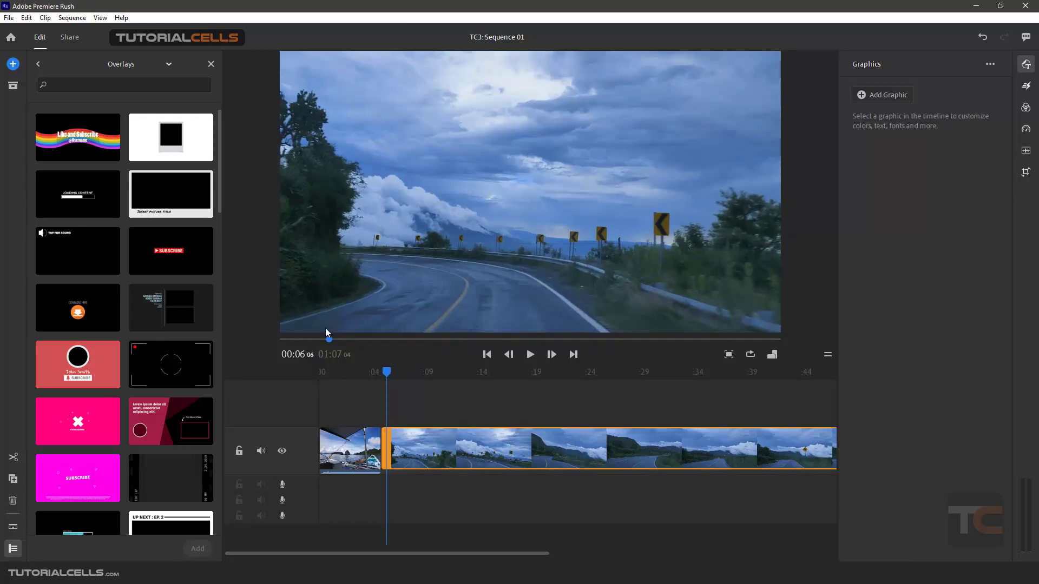
drag(178, 373, 387, 415)
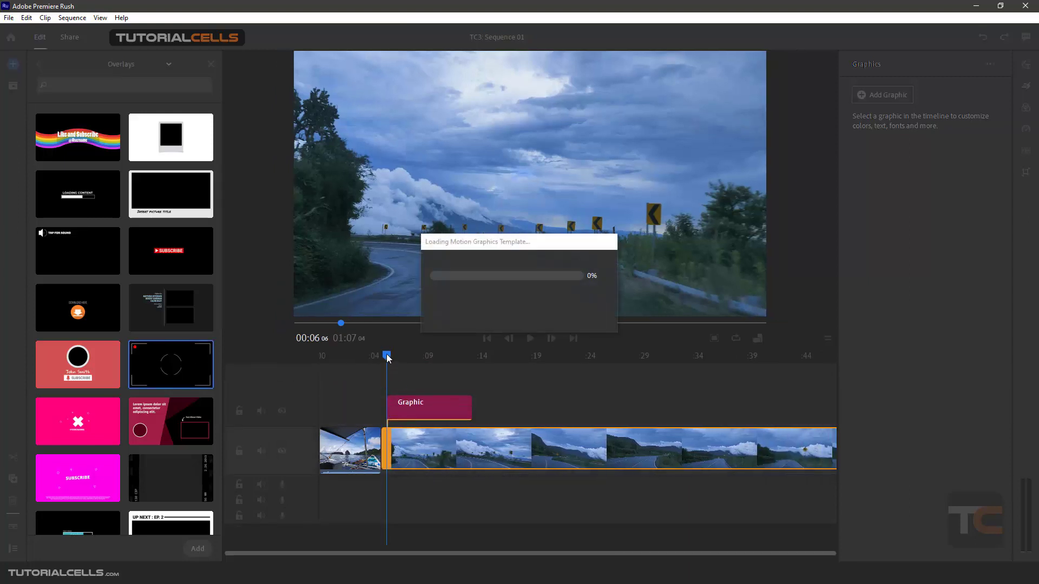
drag(387, 357, 439, 358)
Replace the viewfinder overlay with the dark red profile-circle and video-box overlay, starting at about 11 seconds, and preview it
click(416, 411)
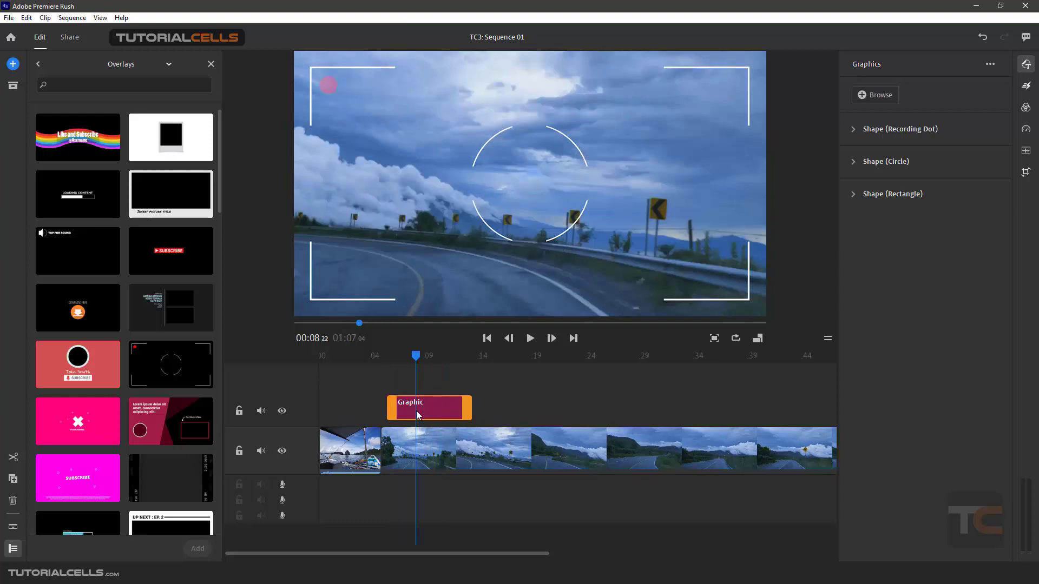
key(Delete)
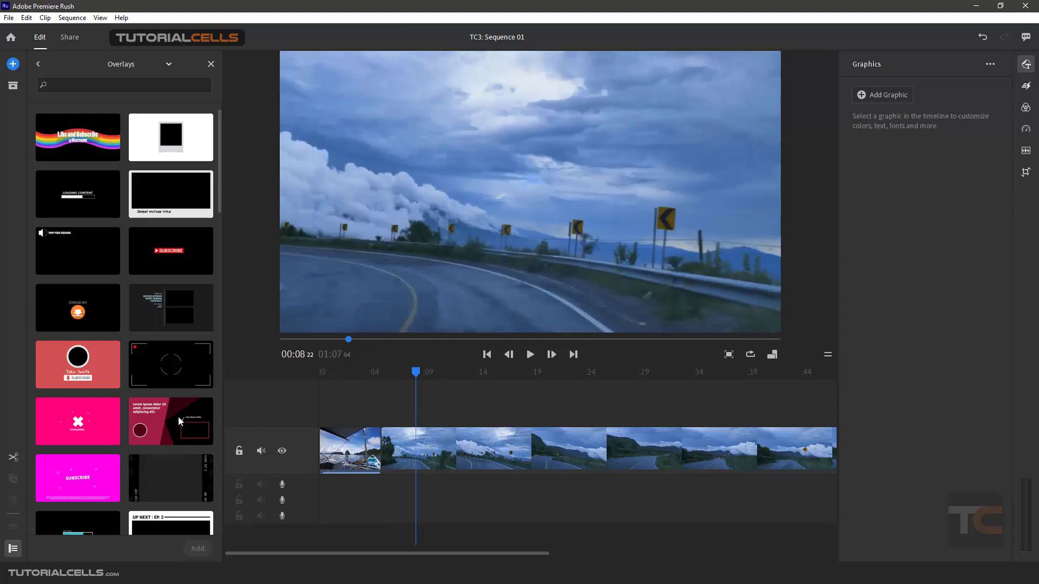
drag(180, 419, 441, 419)
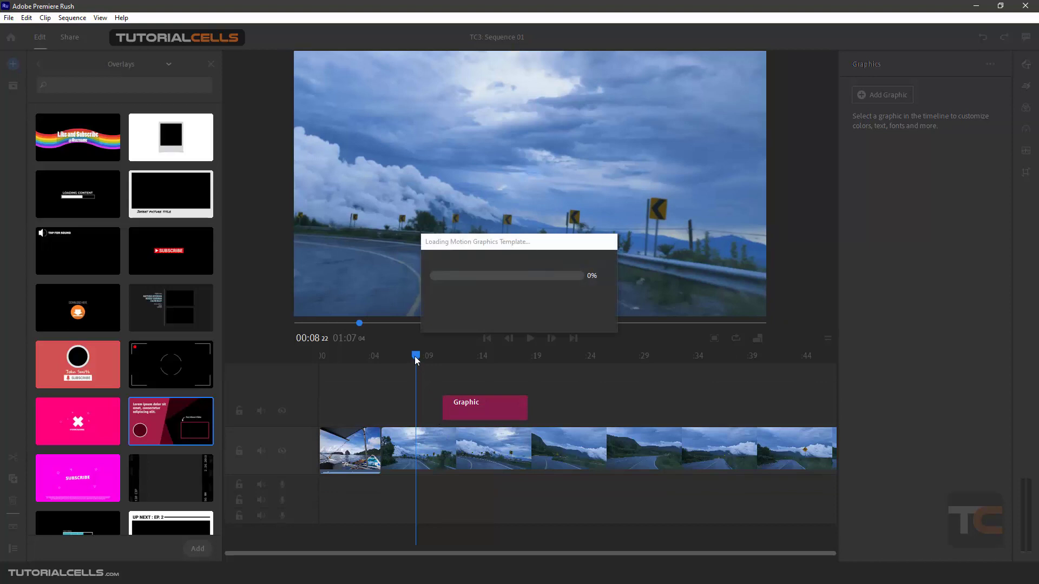
drag(415, 357, 492, 359)
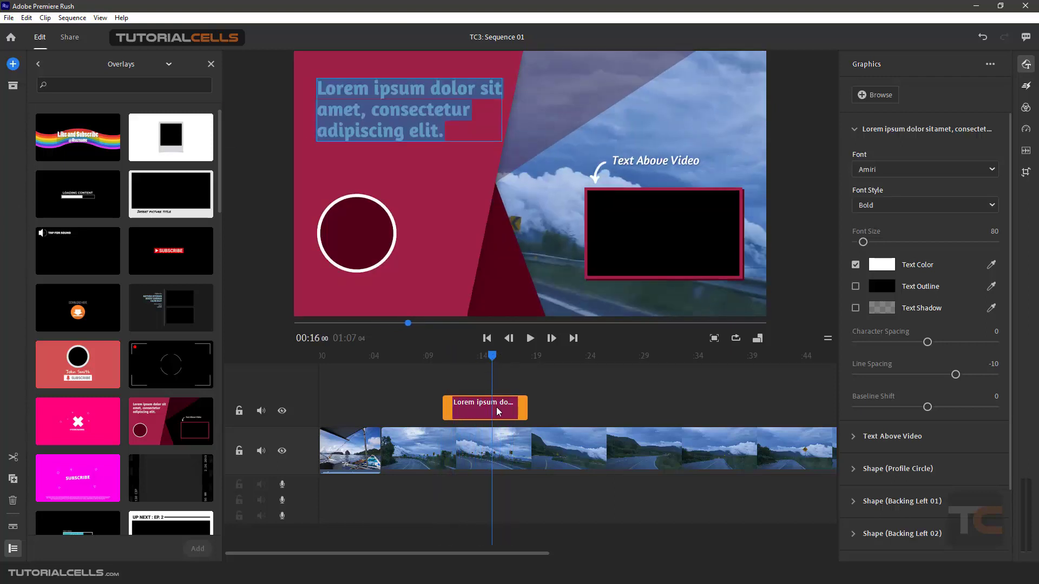
Replace the dark red overlay with the pink #YOURCHANNEL cross overlay, starting at about 14 seconds above the road clip, and preview it
key(Delete)
scroll(65, 346, down, 5)
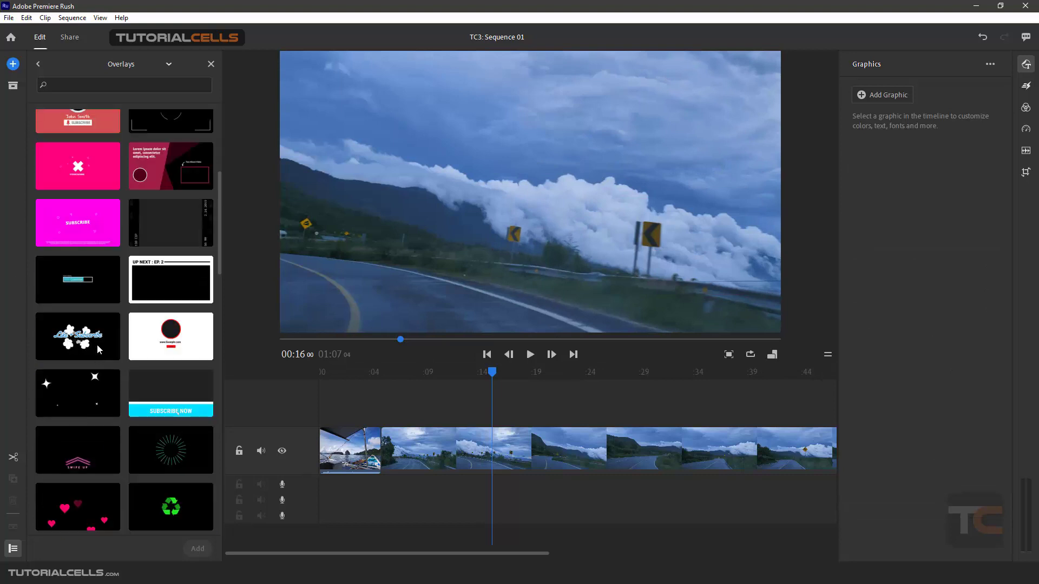
drag(320, 337, 487, 406)
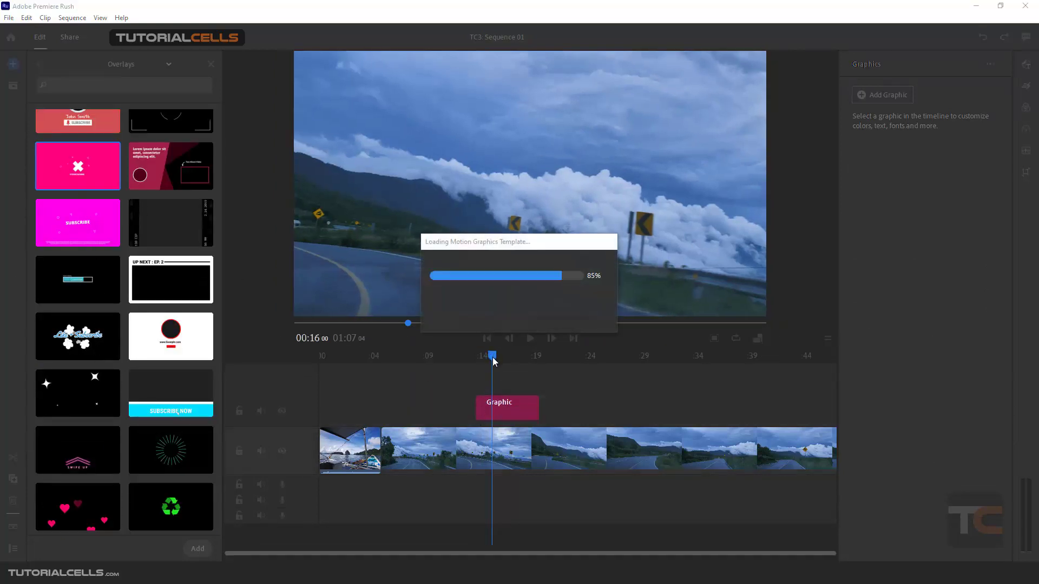
drag(493, 360, 540, 357)
click(509, 408)
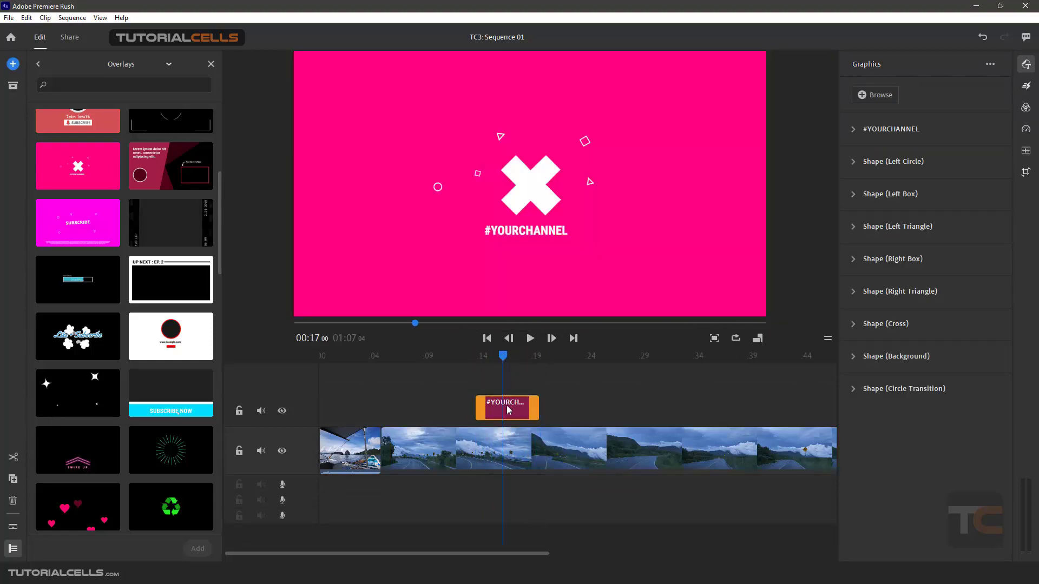